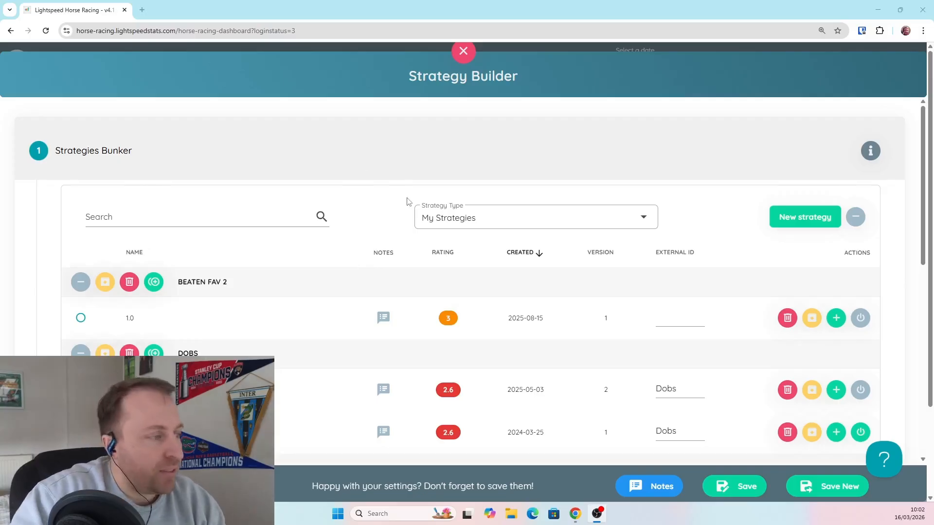
- Open the Horse Selection Rules of the selected Daily Email 70%+ strategy and examine its existing Betfair Starting Price and Runs rules
{"action": "scroll", "coordinate": [407, 201], "scroll_direction": "down", "scroll_amount": 1}
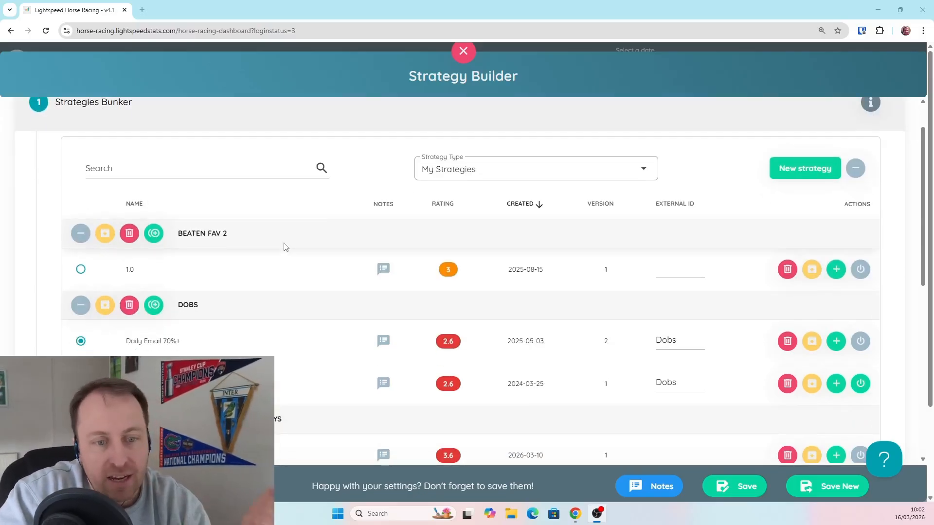
{"action": "scroll", "coordinate": [224, 234], "scroll_direction": "down", "scroll_amount": 1}
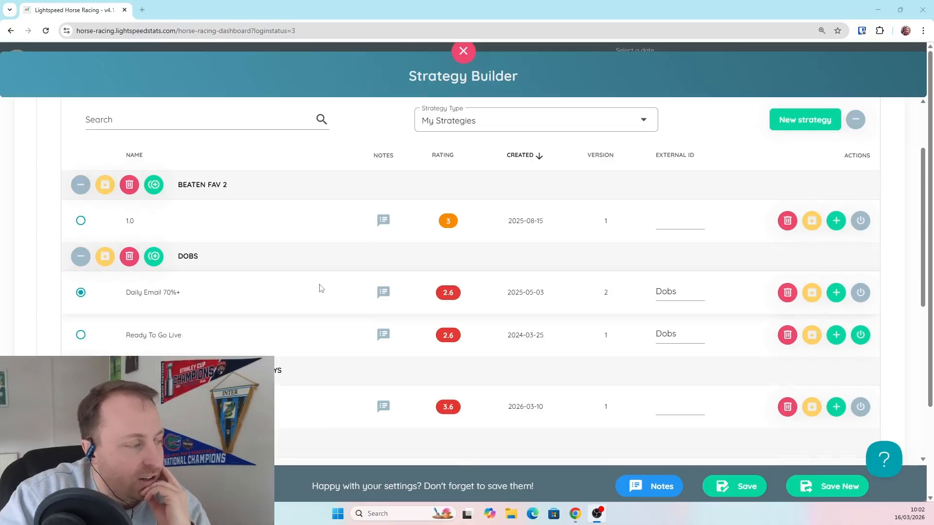
{"action": "scroll", "coordinate": [319, 288], "scroll_direction": "down", "scroll_amount": 6}
{"action": "left_click", "coordinate": [175, 294]}
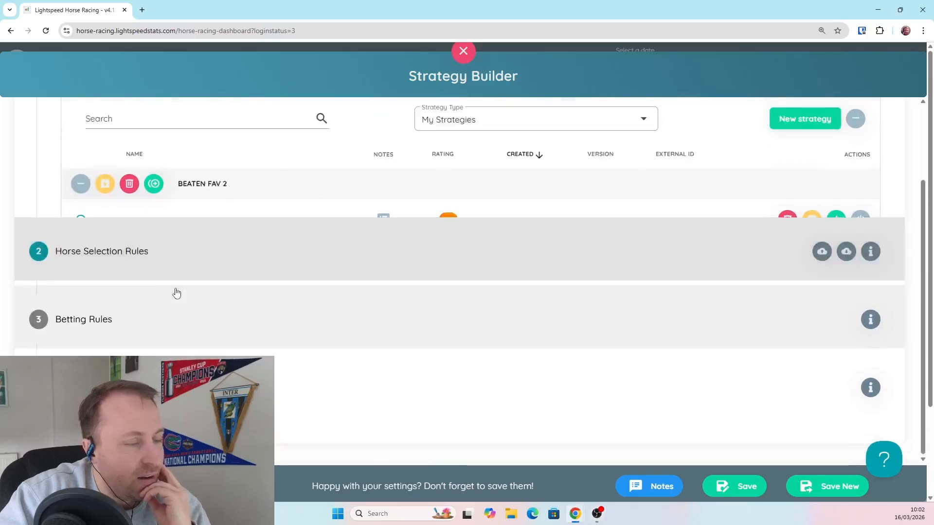
{"action": "scroll", "coordinate": [243, 287], "scroll_direction": "down", "scroll_amount": 1}
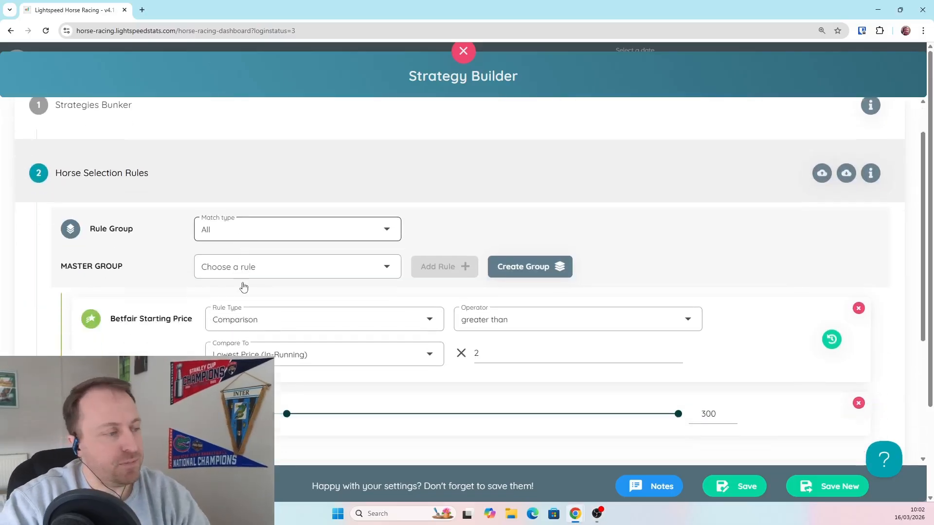
{"action": "scroll", "coordinate": [244, 287], "scroll_direction": "down", "scroll_amount": 2}
{"action": "scroll", "coordinate": [244, 287], "scroll_direction": "up", "scroll_amount": 2}
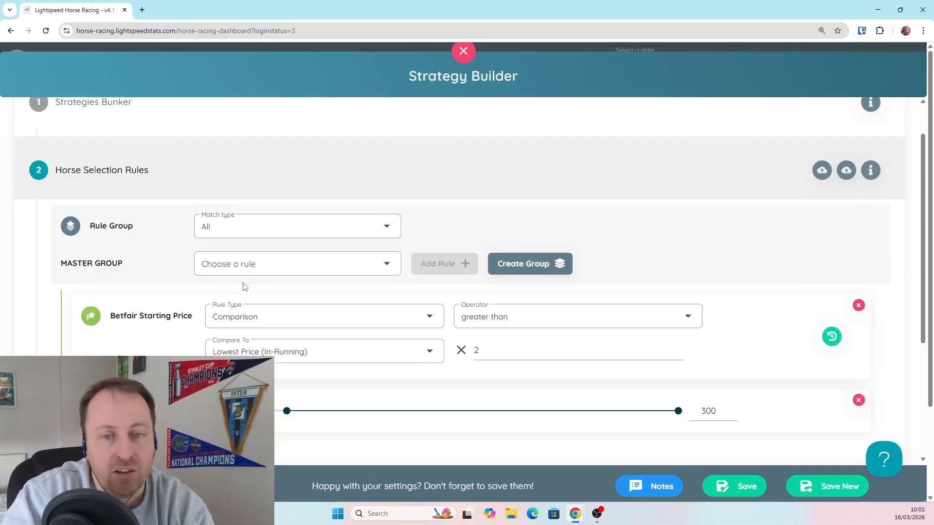
{"action": "scroll", "coordinate": [246, 254], "scroll_direction": "down", "scroll_amount": 2}
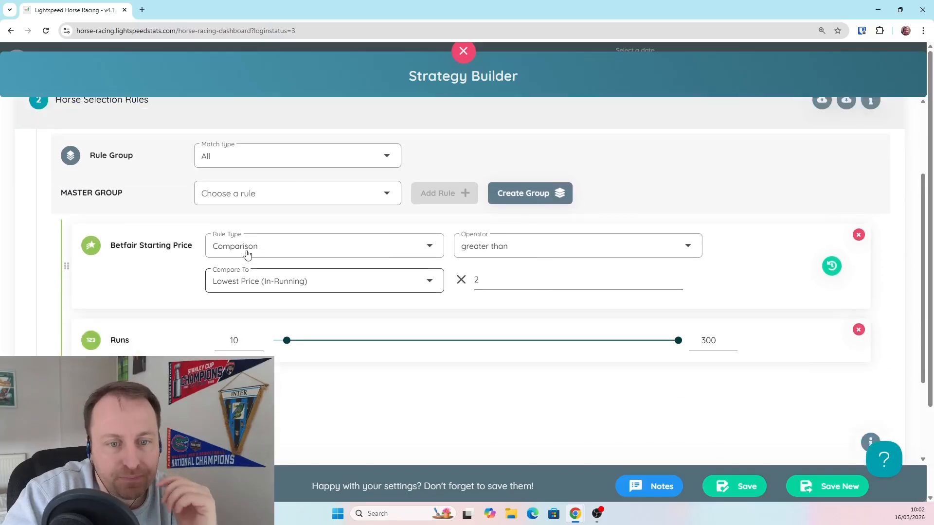
{"action": "scroll", "coordinate": [247, 254], "scroll_direction": "up", "scroll_amount": 1}
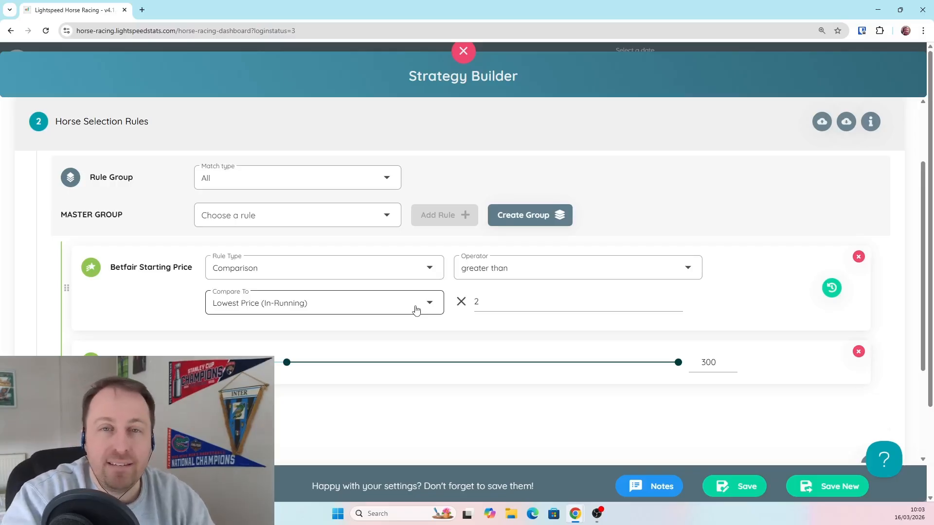
- Remove the existing Betfair Starting Price rule and add a new BSP rule to the master group
{"action": "left_click", "coordinate": [859, 257]}
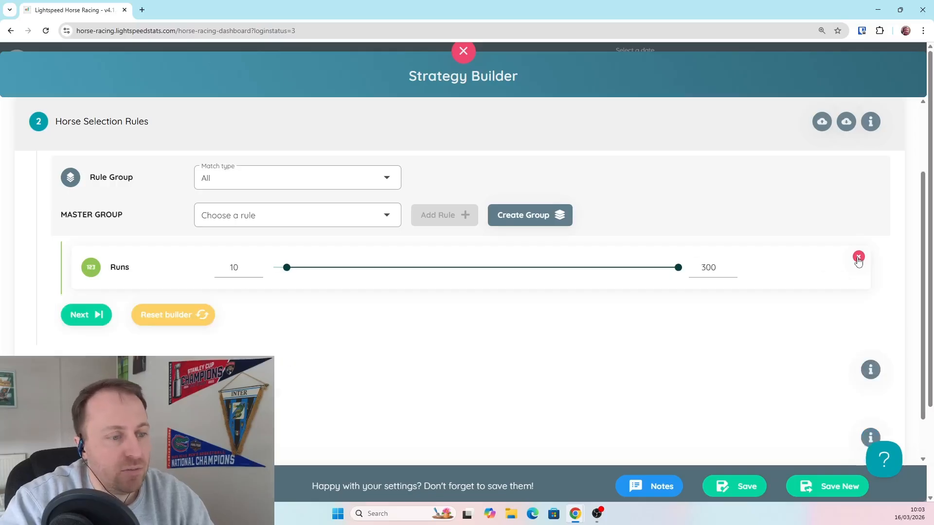
{"action": "left_click", "coordinate": [286, 219]}
{"action": "scroll", "coordinate": [323, 317], "scroll_direction": "down", "scroll_amount": 8}
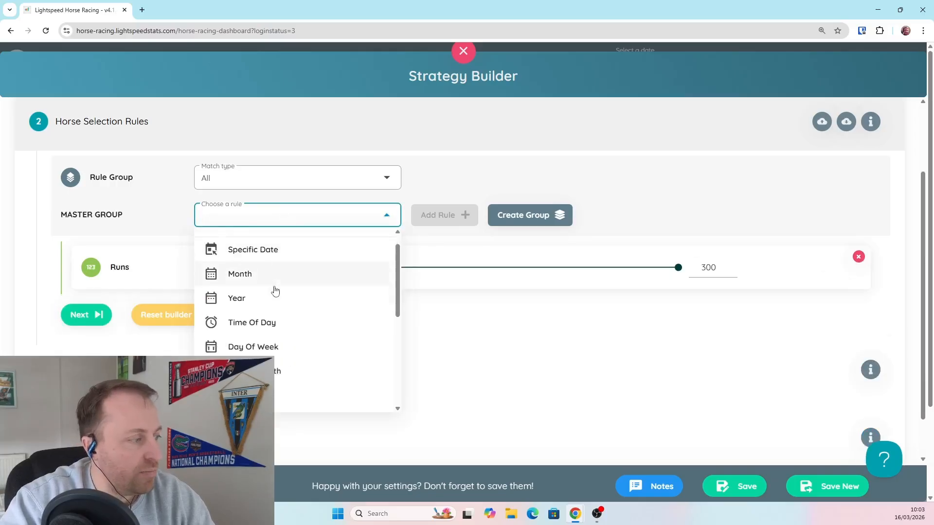
{"action": "scroll", "coordinate": [325, 319], "scroll_direction": "down", "scroll_amount": 10}
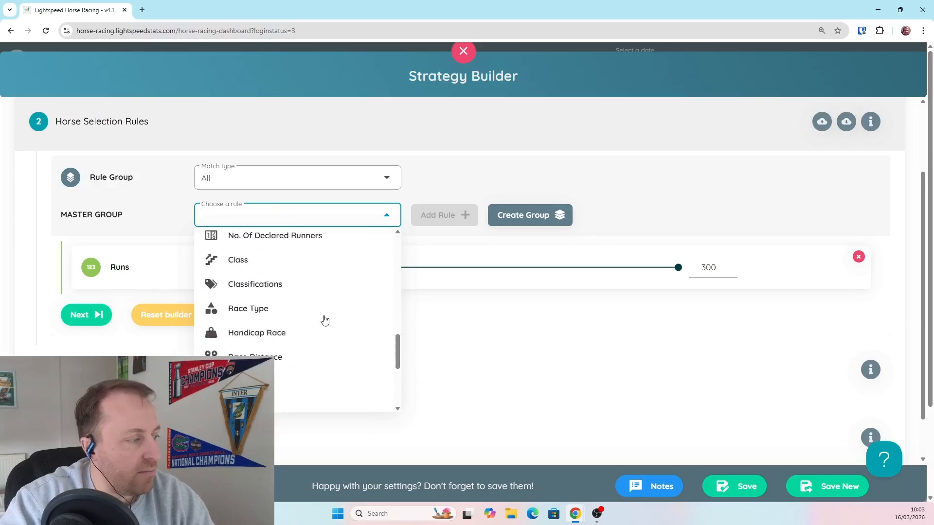
{"action": "scroll", "coordinate": [325, 319], "scroll_direction": "down", "scroll_amount": 10}
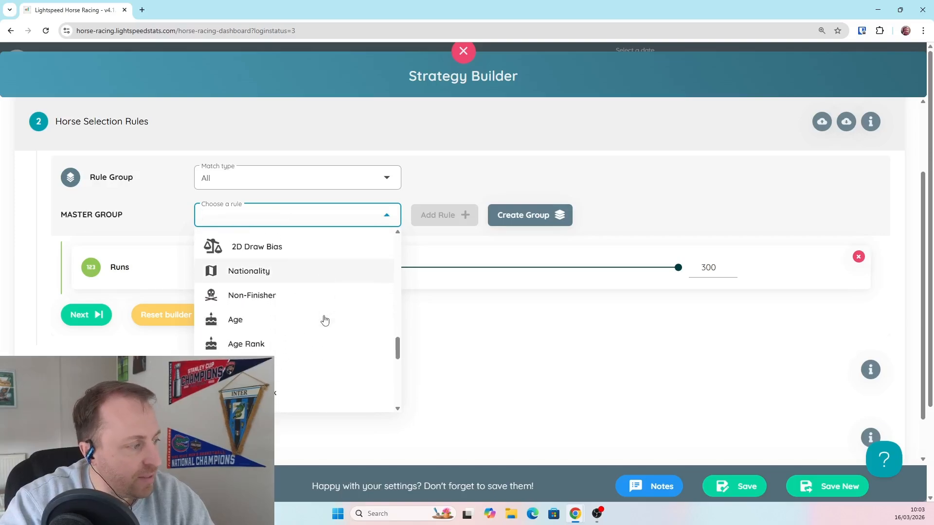
{"action": "scroll", "coordinate": [325, 319], "scroll_direction": "down", "scroll_amount": 8}
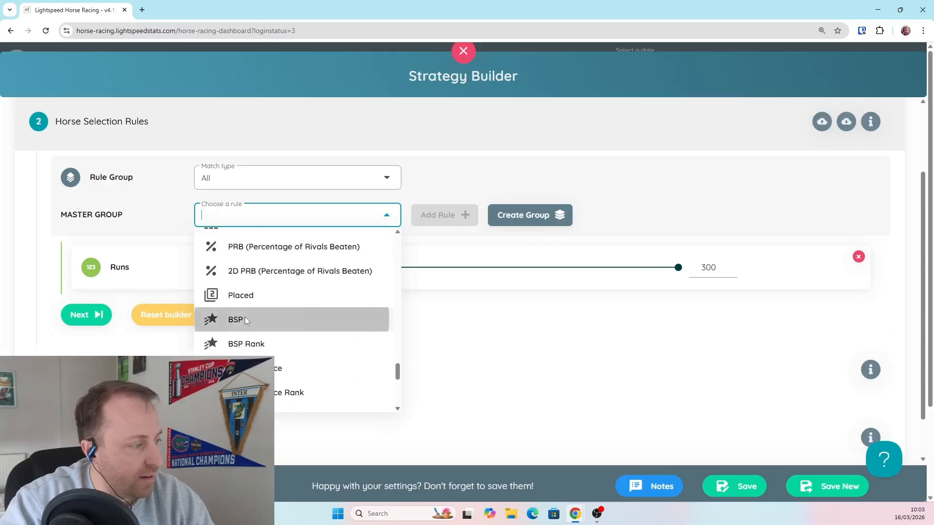
{"action": "left_click", "coordinate": [247, 322]}
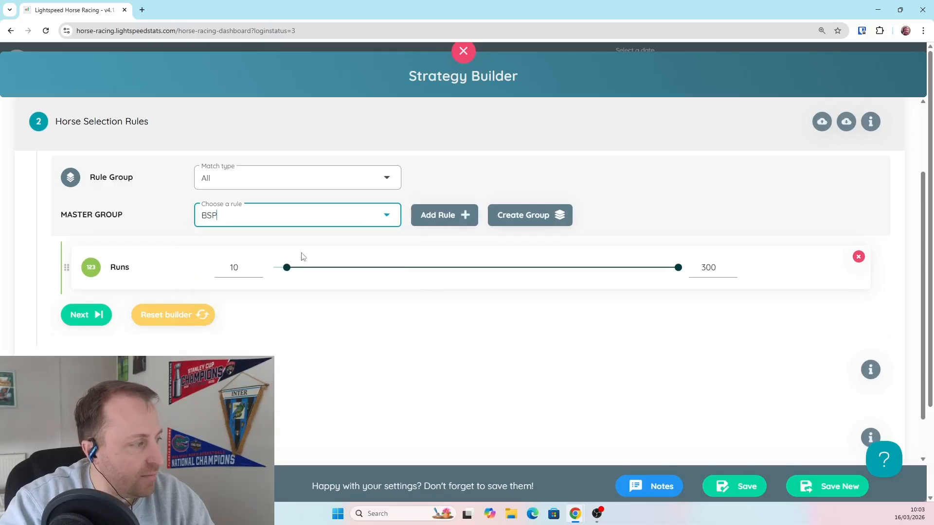
{"action": "left_click", "coordinate": [439, 220]}
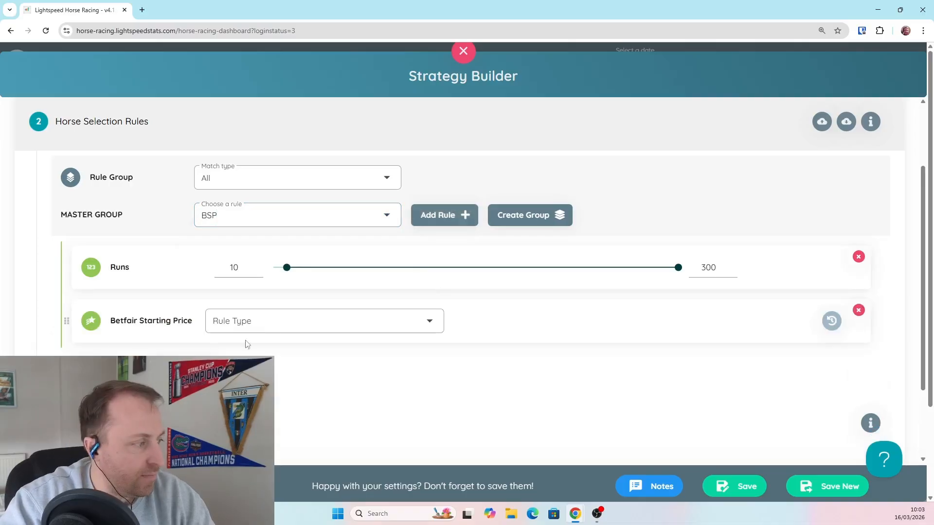
- Set the new Betfair Starting Price rule's type to Comparison with the operator greater than
{"action": "left_click", "coordinate": [283, 323]}
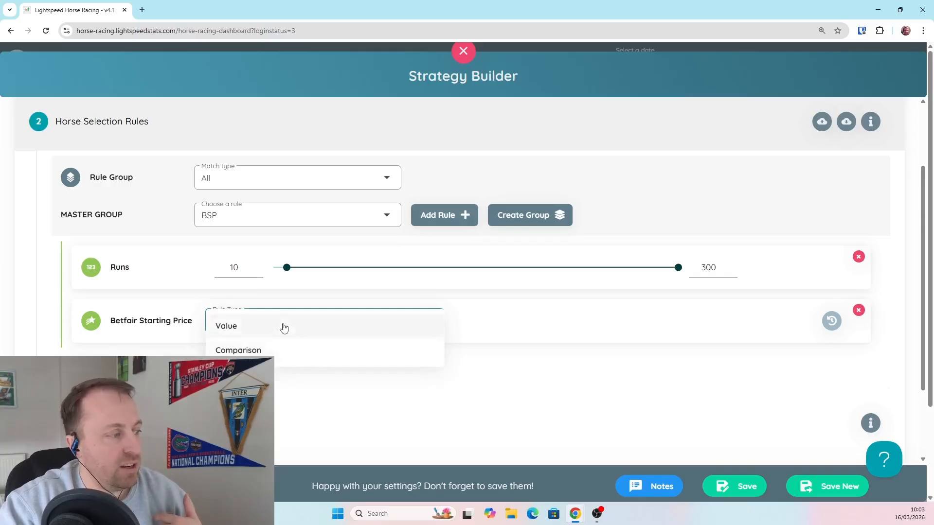
{"action": "left_click", "coordinate": [284, 327]}
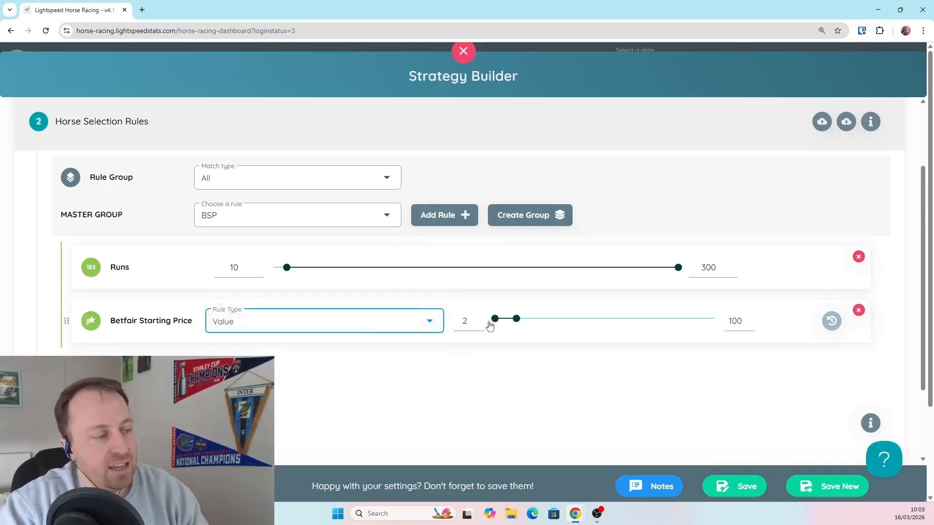
{"action": "left_click", "coordinate": [384, 321]}
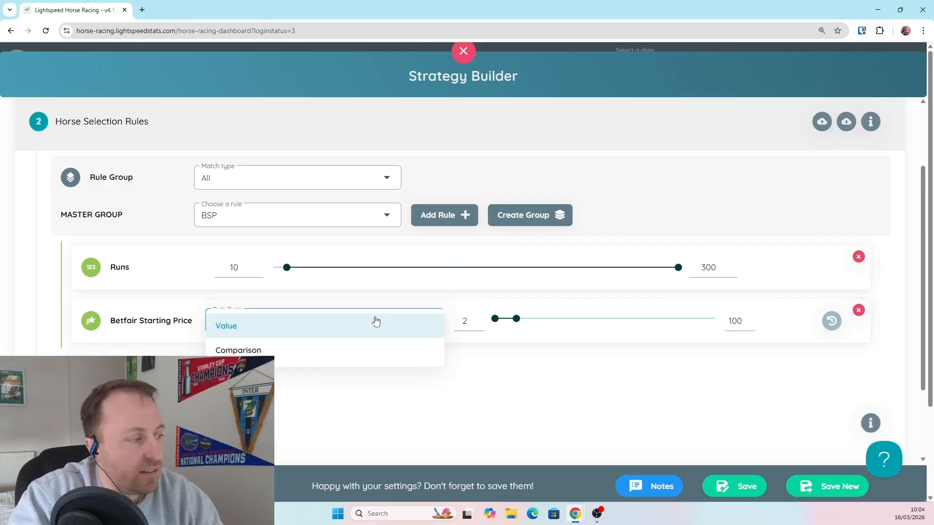
{"action": "left_click", "coordinate": [313, 351]}
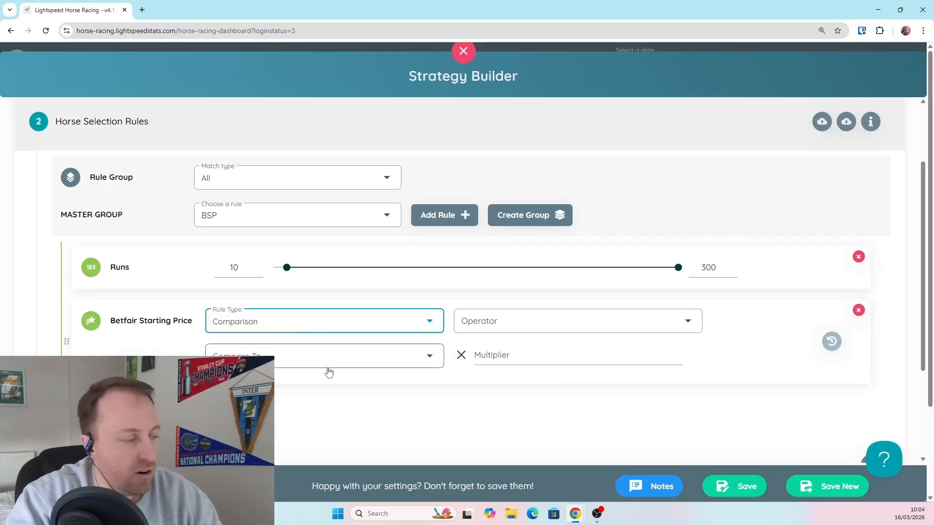
{"action": "left_click", "coordinate": [466, 322]}
{"action": "left_click", "coordinate": [537, 354]}
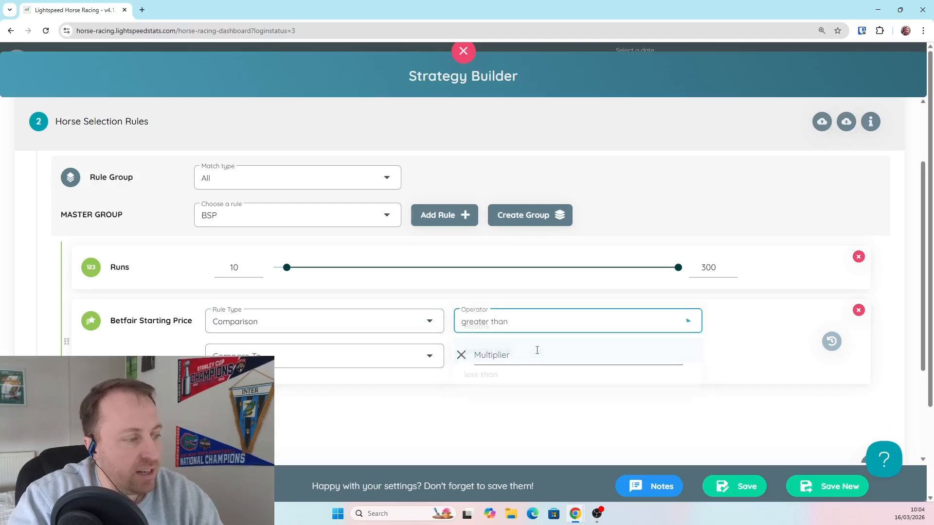
- Compare the Betfair Starting Price to Lowest Price (In-Running) with a multiplier of 2
{"action": "left_click", "coordinate": [309, 365]}
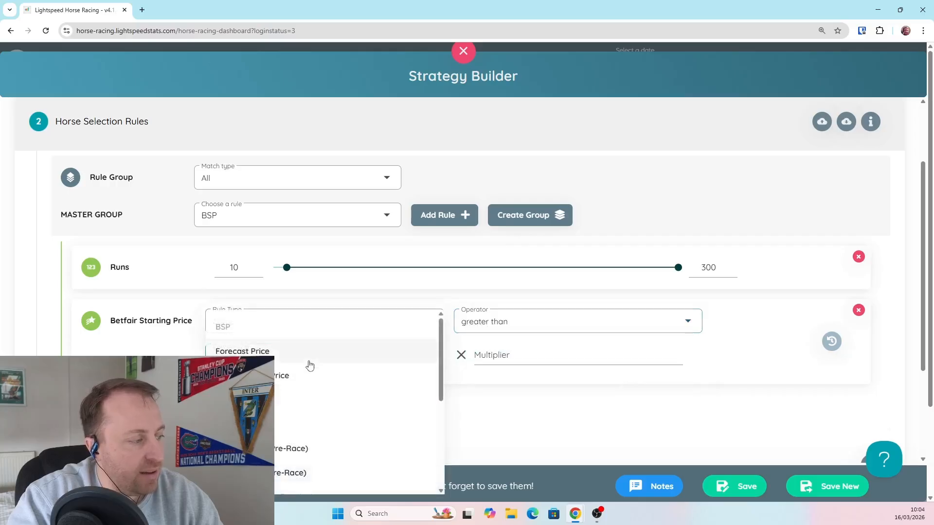
{"action": "left_click", "coordinate": [286, 476]}
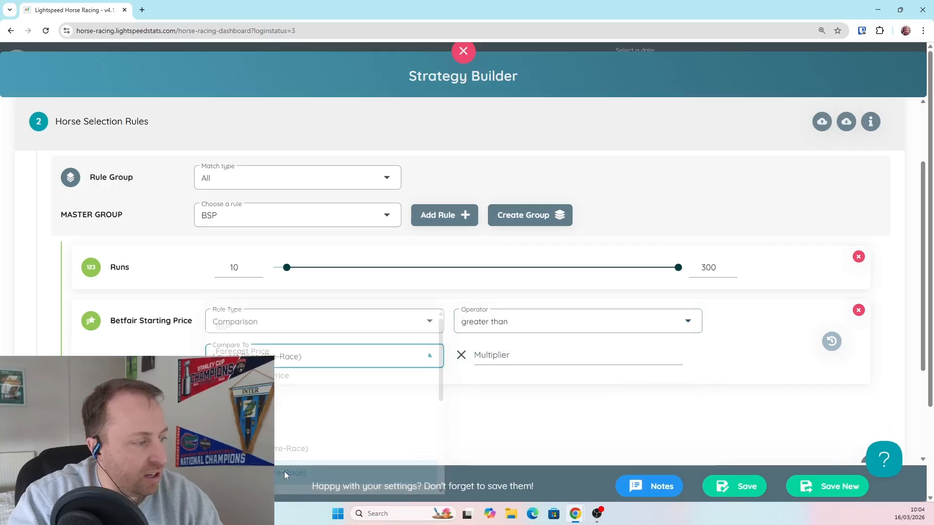
{"action": "left_click", "coordinate": [334, 352]}
{"action": "scroll", "coordinate": [326, 365], "scroll_direction": "down", "scroll_amount": 2}
{"action": "scroll", "coordinate": [323, 379], "scroll_direction": "down", "scroll_amount": 2}
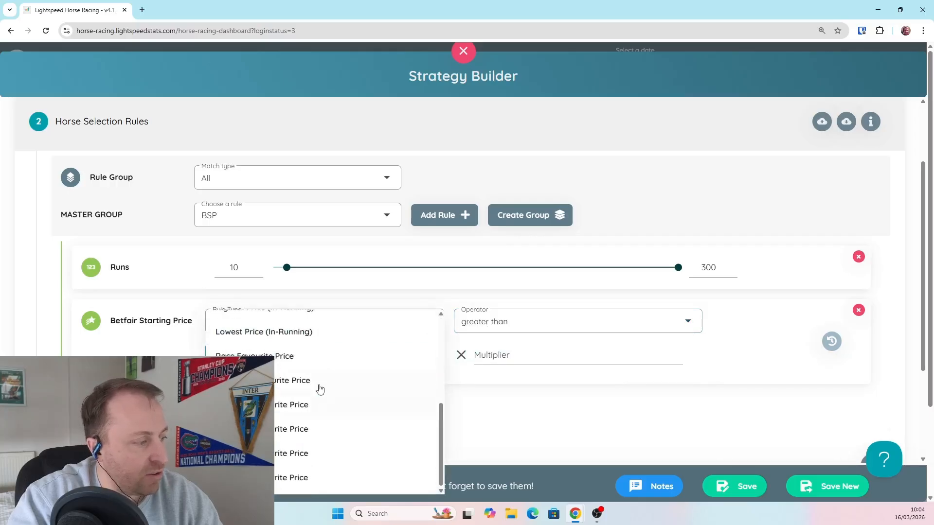
{"action": "scroll", "coordinate": [311, 385], "scroll_direction": "up", "scroll_amount": 1}
{"action": "left_click", "coordinate": [297, 383]}
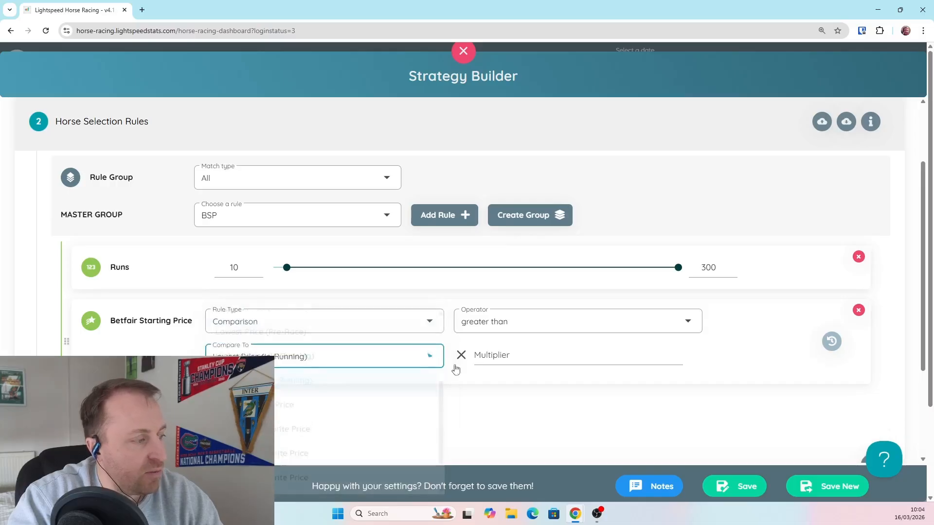
{"action": "left_click", "coordinate": [409, 358]}
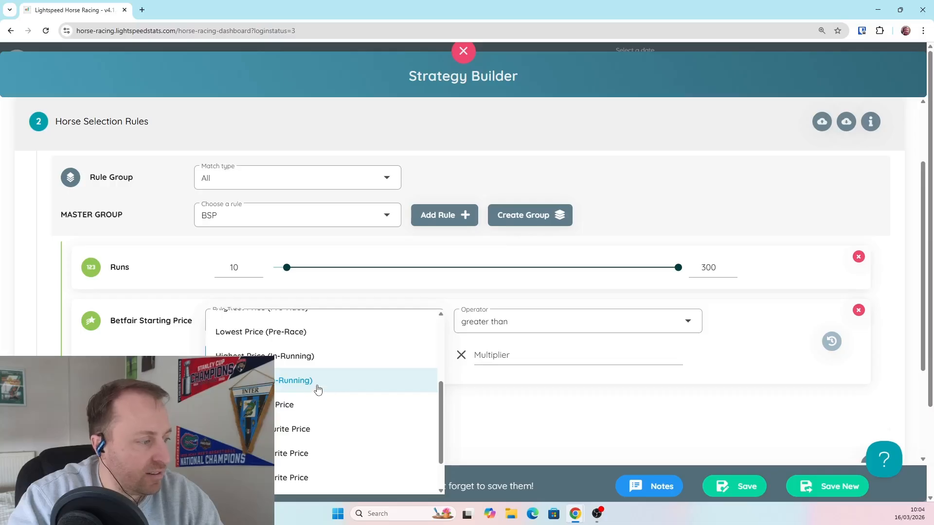
{"action": "left_click", "coordinate": [395, 387]}
{"action": "left_click", "coordinate": [501, 357]}
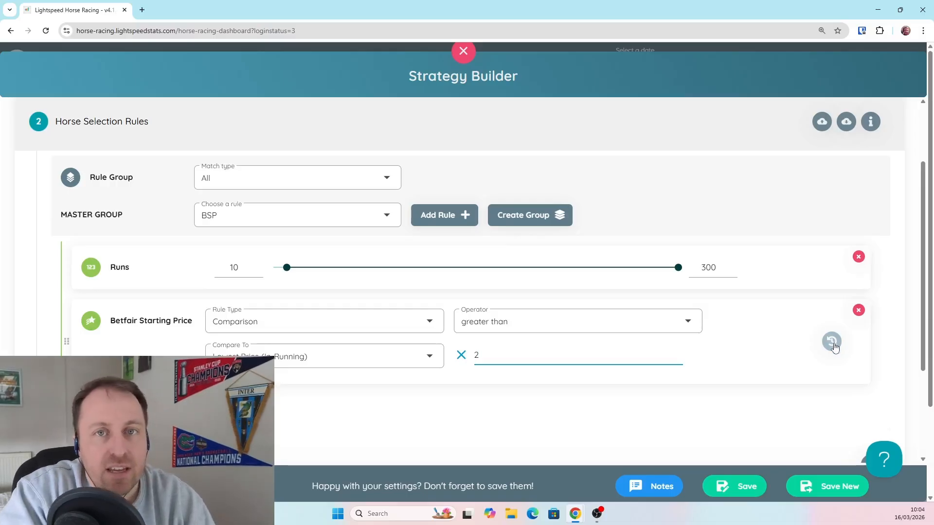
- Apply the price comparison to the horse's past form, requiring it in 100% of the last 10 runs
{"action": "left_click", "coordinate": [834, 346]}
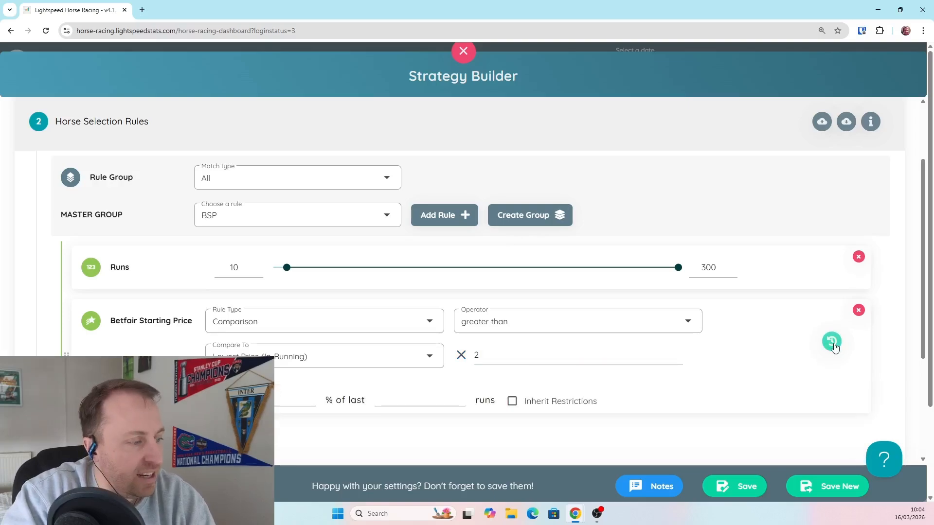
{"action": "left_click", "coordinate": [295, 400]}
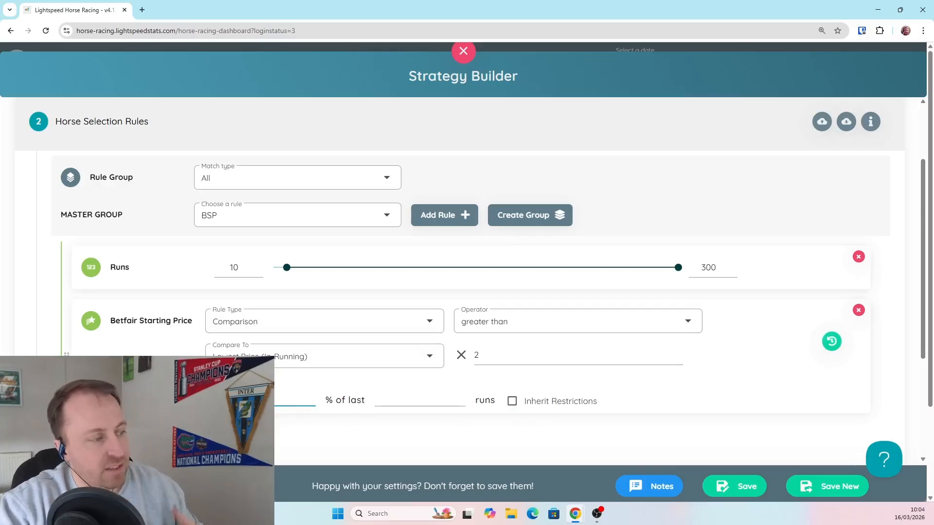
{"action": "type", "text": "100"}
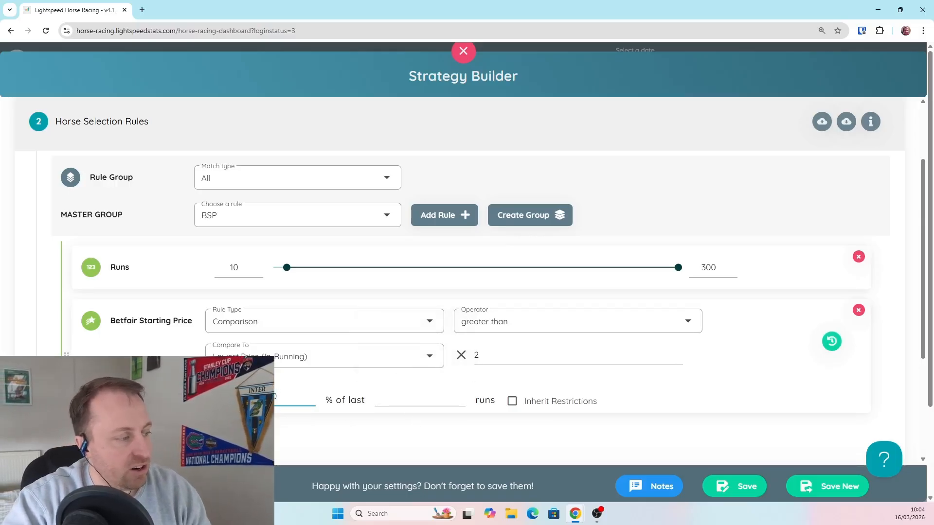
{"action": "left_click", "coordinate": [386, 402]}
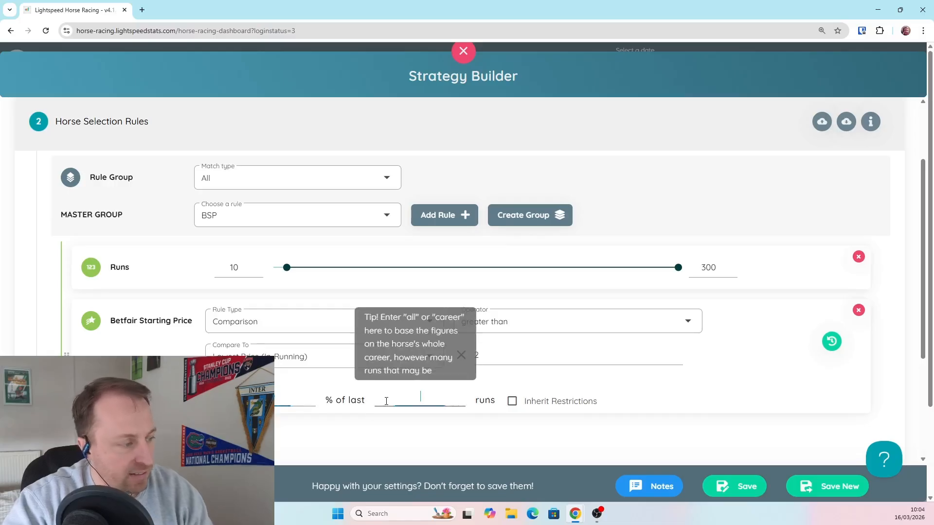
{"action": "type", "text": "10"}
{"action": "left_click", "coordinate": [705, 400]}
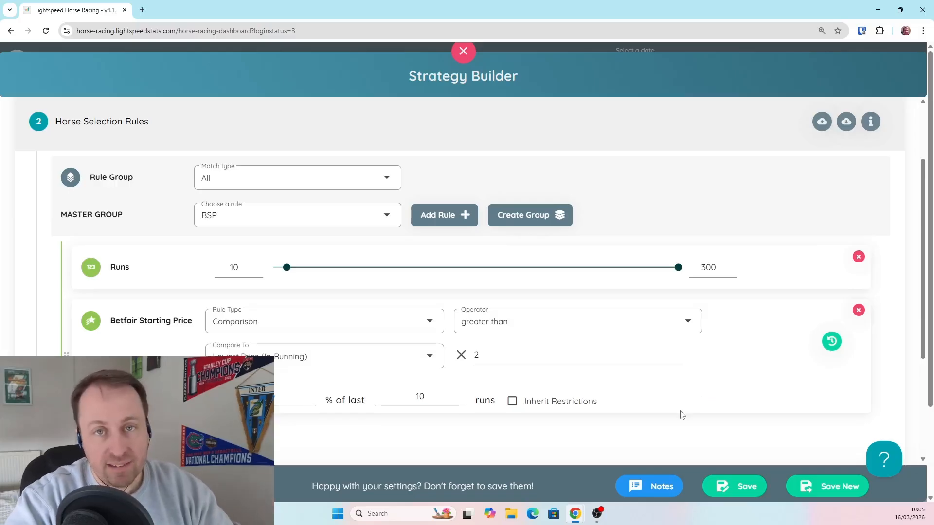
{"action": "left_click", "coordinate": [279, 397]}
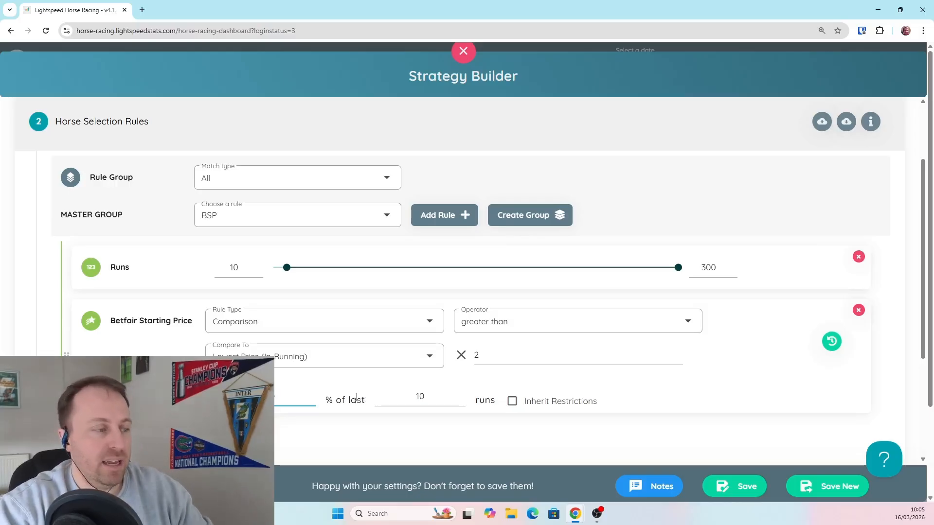
{"action": "left_click", "coordinate": [248, 418]}
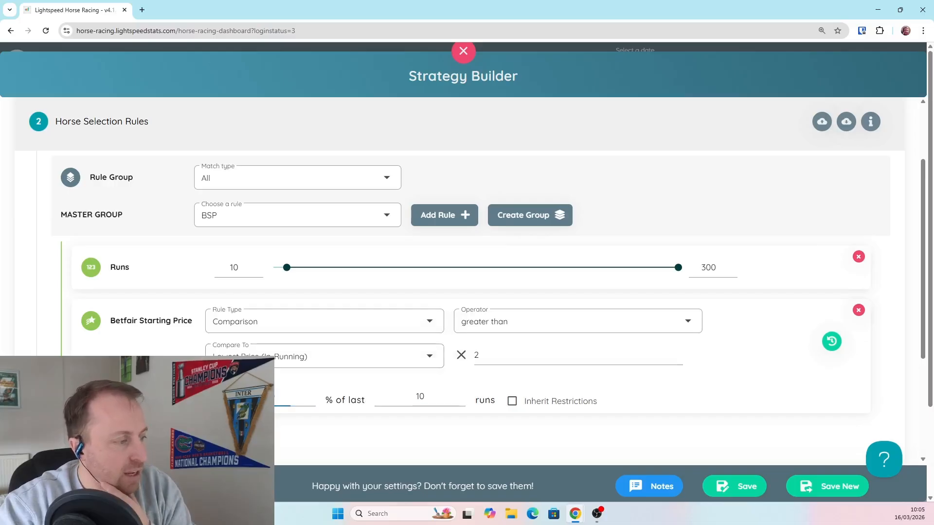
- Open the Close Your Trades settings within the Betting Rules to view the exit price and exit time
{"action": "scroll", "coordinate": [394, 294], "scroll_direction": "down", "scroll_amount": 1}
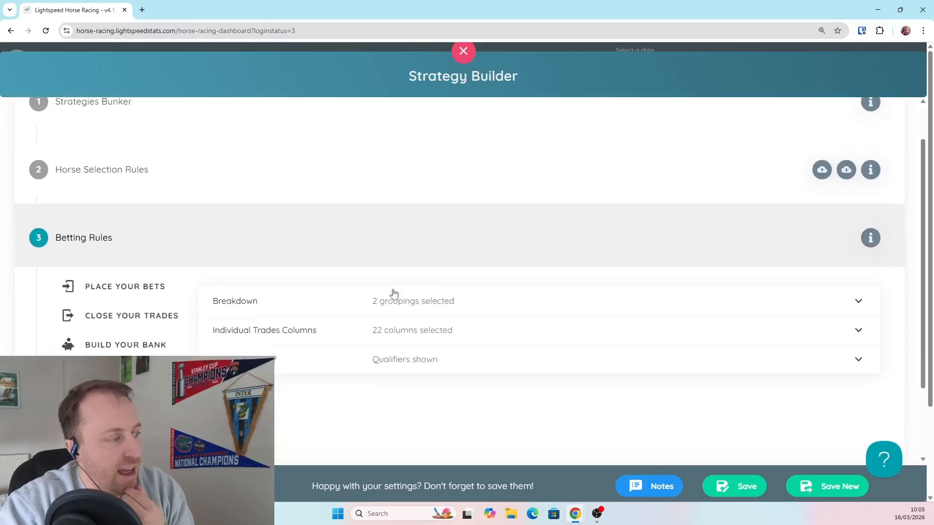
{"action": "scroll", "coordinate": [394, 294], "scroll_direction": "down", "scroll_amount": 1}
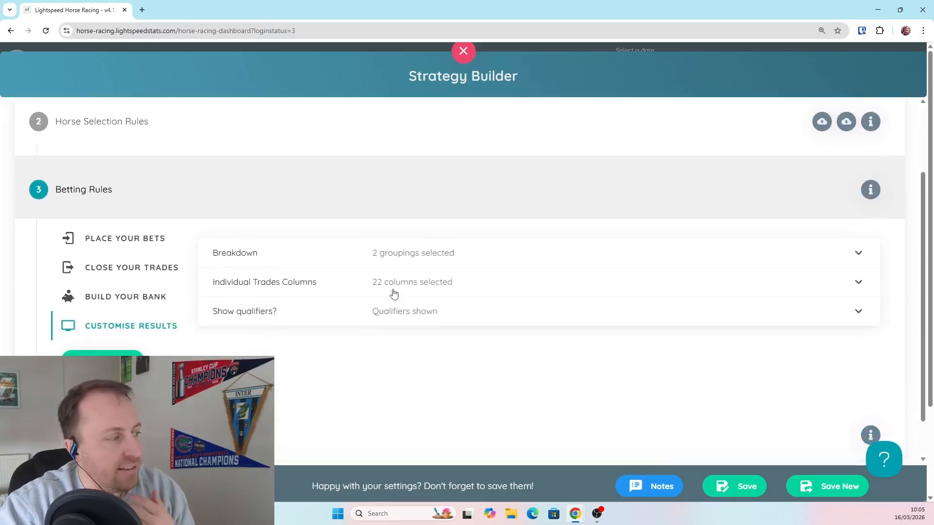
{"action": "left_click", "coordinate": [161, 268]}
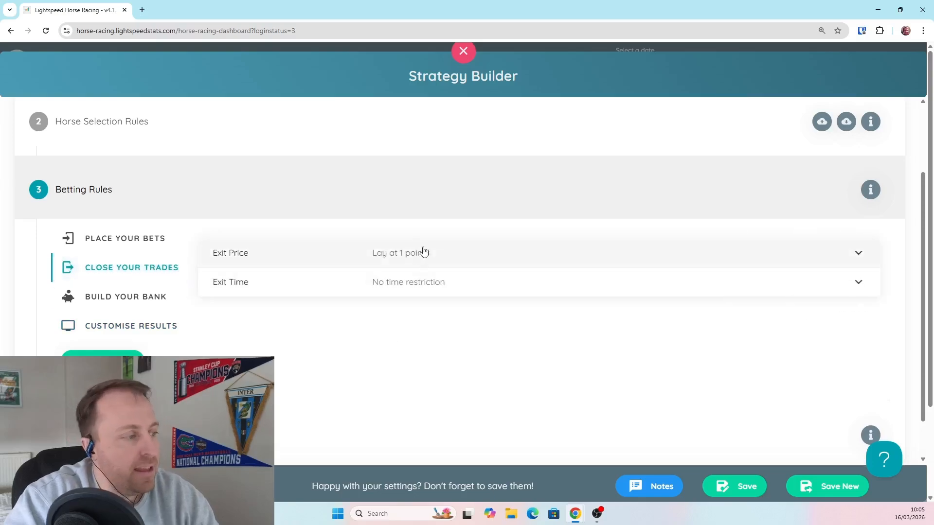
- Open the exit price conditions and review the available exit targets, keeping Profit selected
{"action": "left_click", "coordinate": [456, 247]}
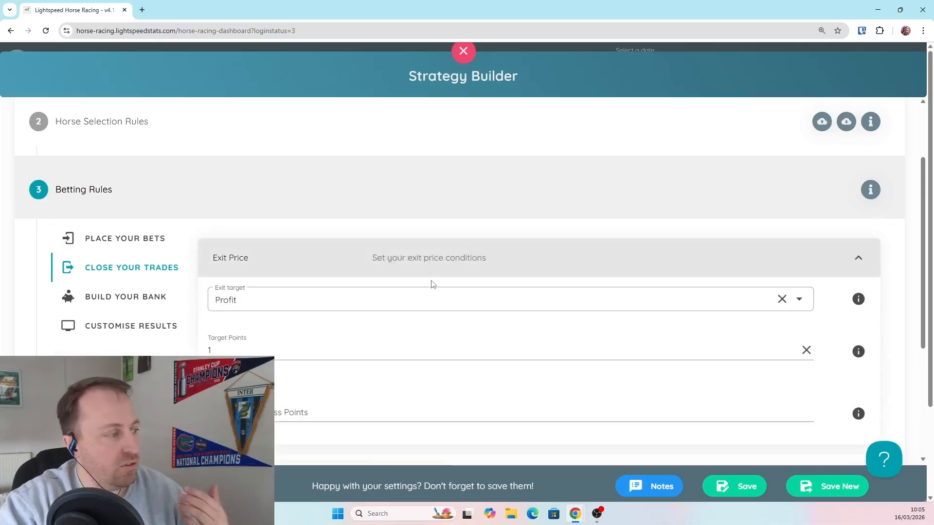
{"action": "scroll", "coordinate": [433, 284], "scroll_direction": "down", "scroll_amount": 2}
{"action": "left_click", "coordinate": [374, 211]}
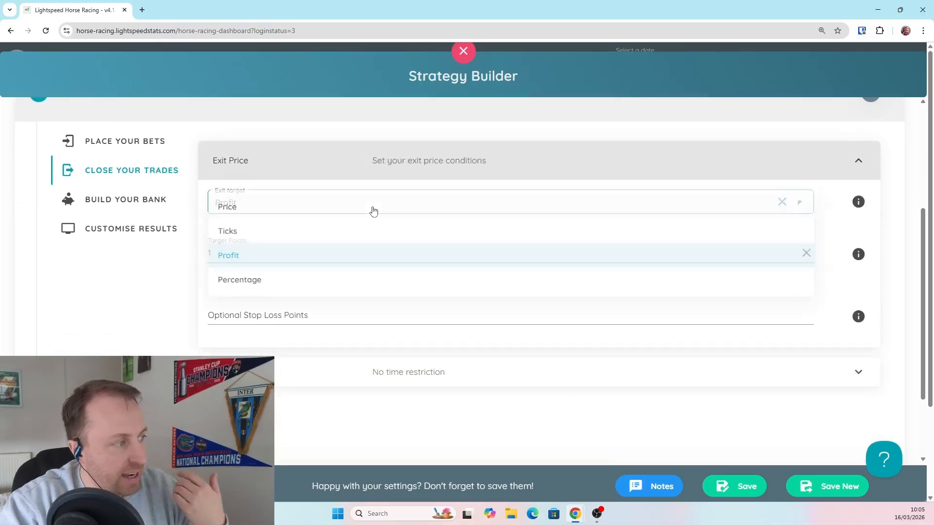
{"action": "left_click", "coordinate": [198, 235]}
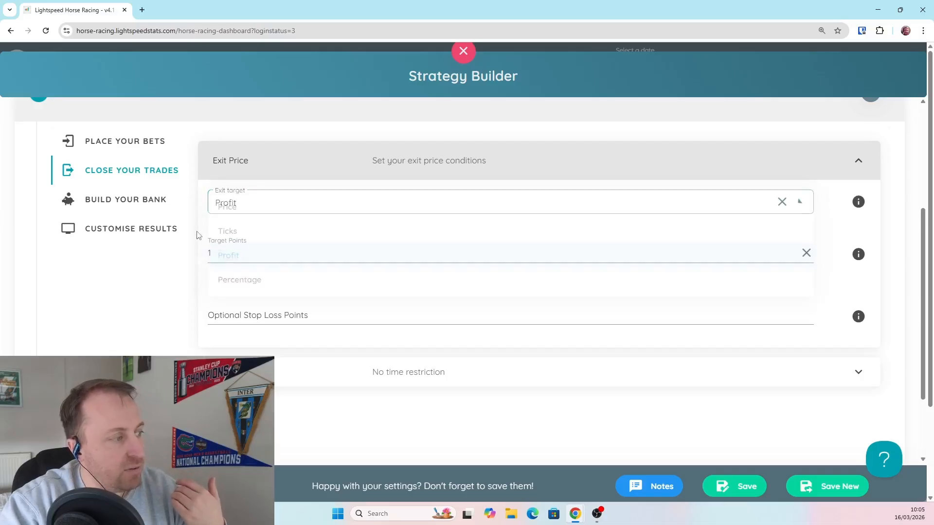
{"action": "left_click", "coordinate": [291, 208]}
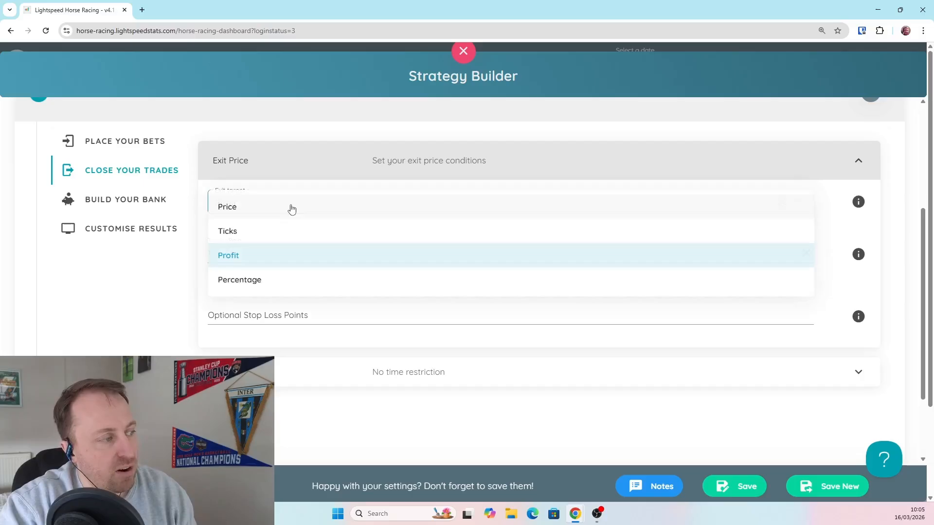
{"action": "left_click", "coordinate": [271, 256]}
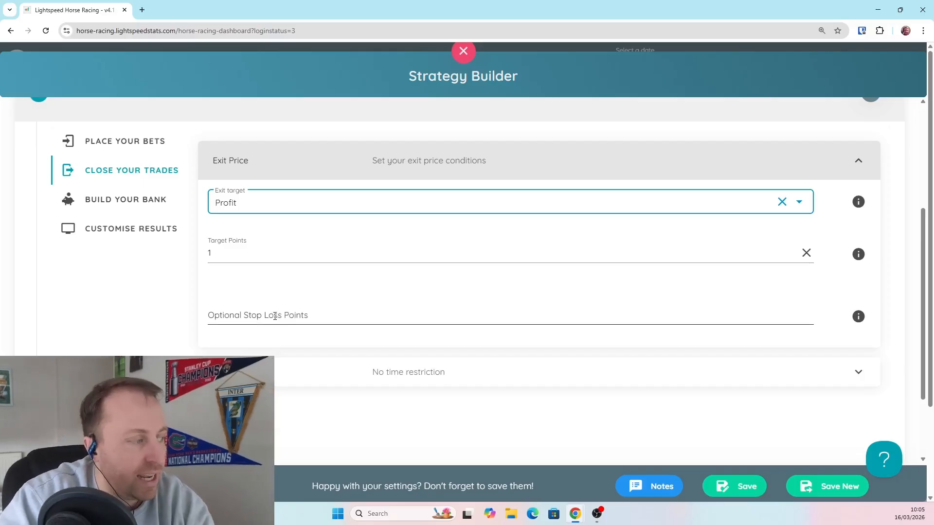
{"action": "left_click", "coordinate": [141, 310]}
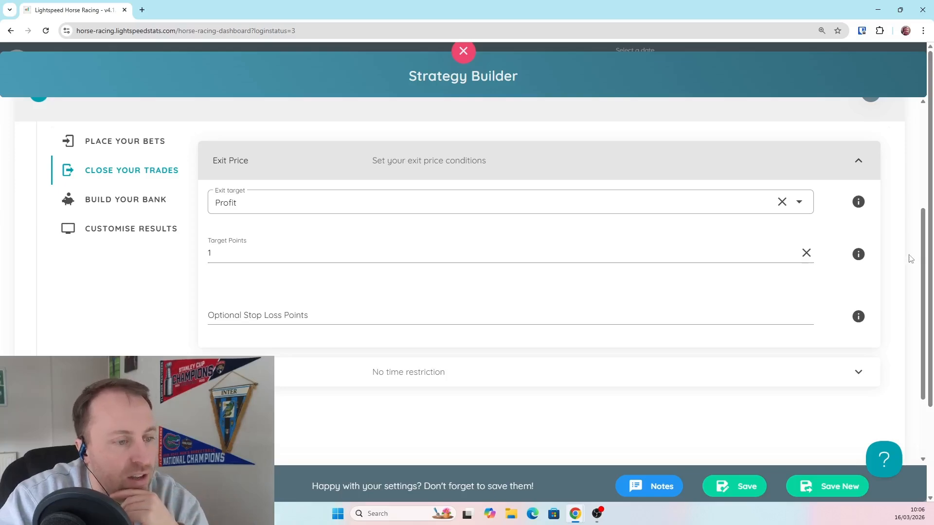
- Examine the Dobs strategies and their external IDs in the Strategies Bunker and return to the exit price conditions in the Betting Rules
{"action": "scroll", "coordinate": [911, 259], "scroll_direction": "up", "scroll_amount": 4}
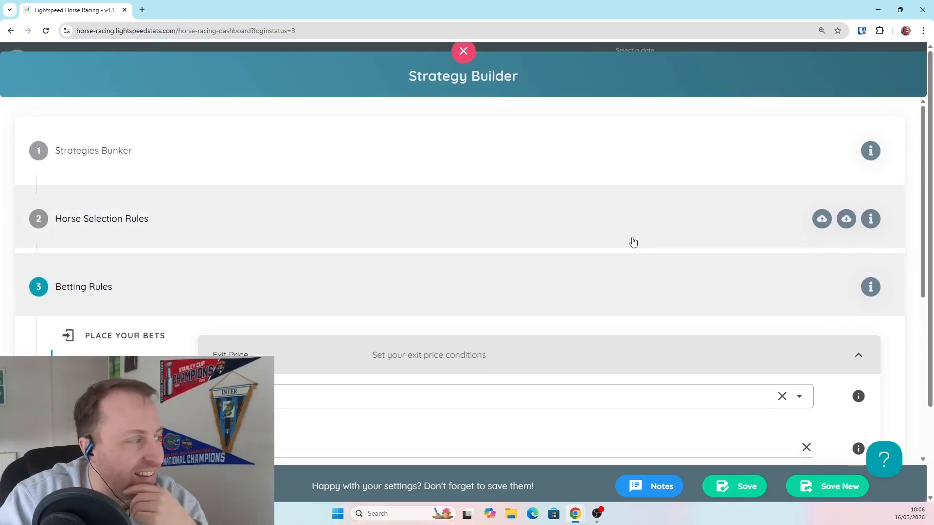
{"action": "left_click", "coordinate": [615, 227]}
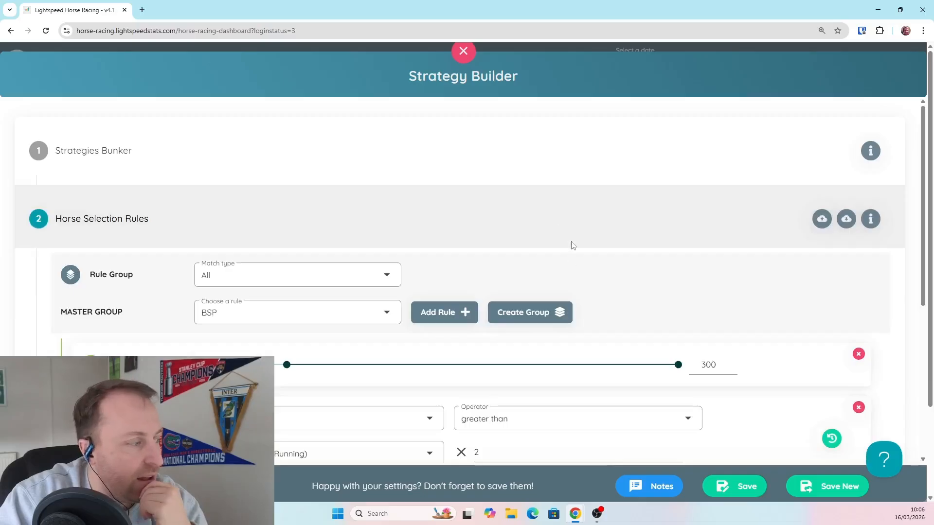
{"action": "left_click", "coordinate": [533, 142]}
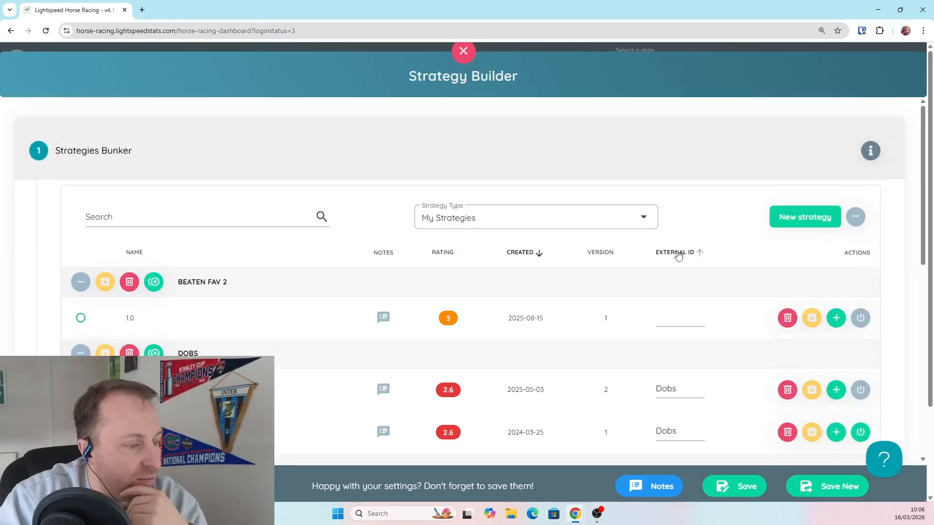
{"action": "scroll", "coordinate": [671, 251], "scroll_direction": "down", "scroll_amount": 3}
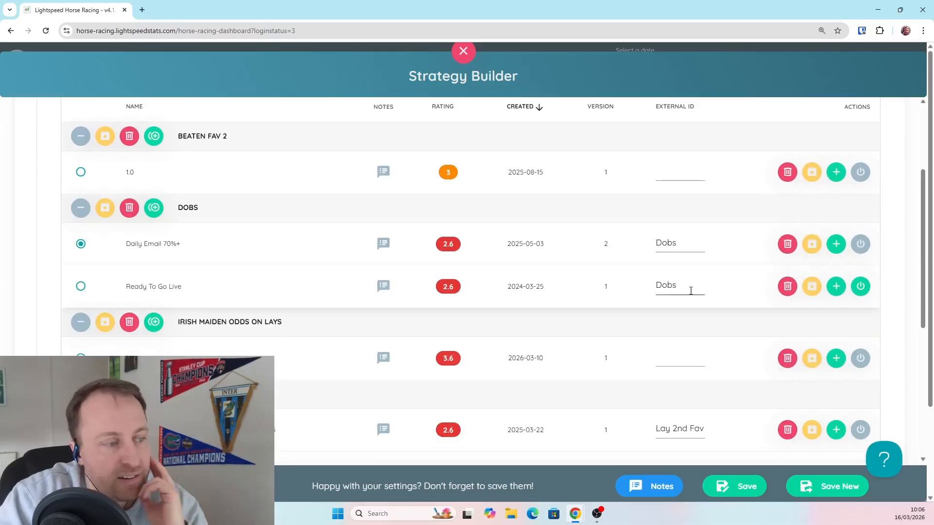
{"action": "left_click", "coordinate": [861, 288]}
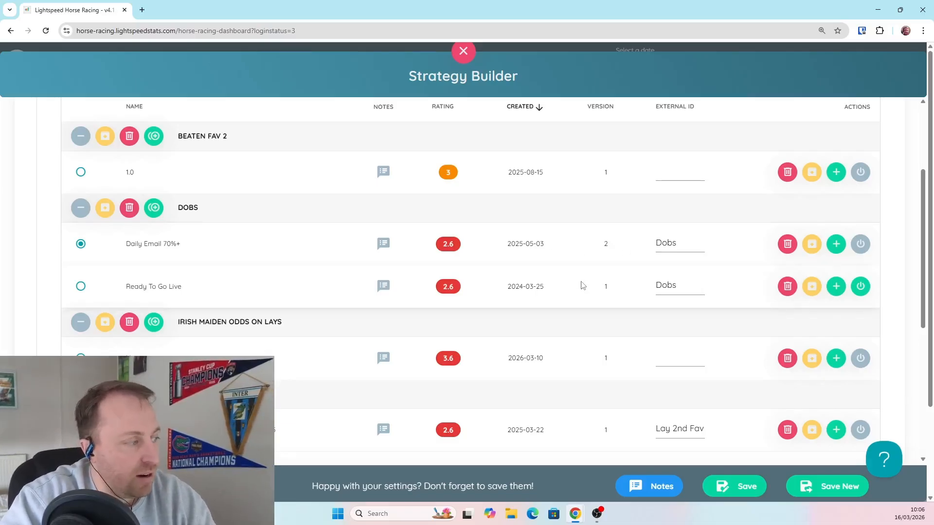
{"action": "scroll", "coordinate": [582, 285], "scroll_direction": "down", "scroll_amount": 6}
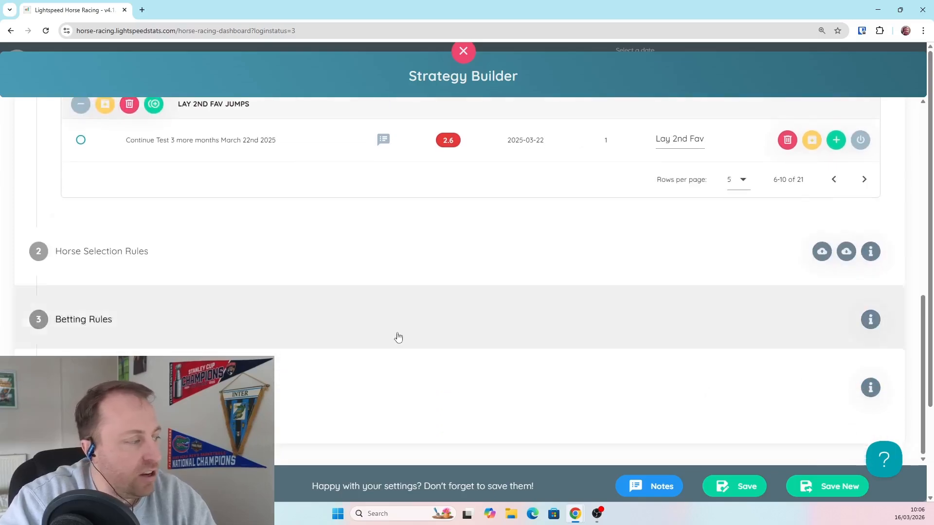
{"action": "left_click", "coordinate": [173, 333]}
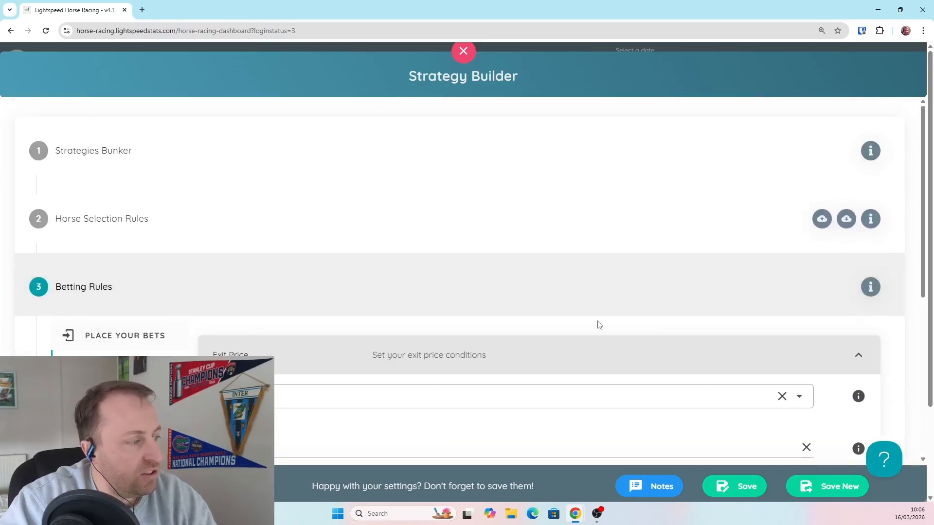
{"action": "scroll", "coordinate": [663, 334], "scroll_direction": "down", "scroll_amount": 2}
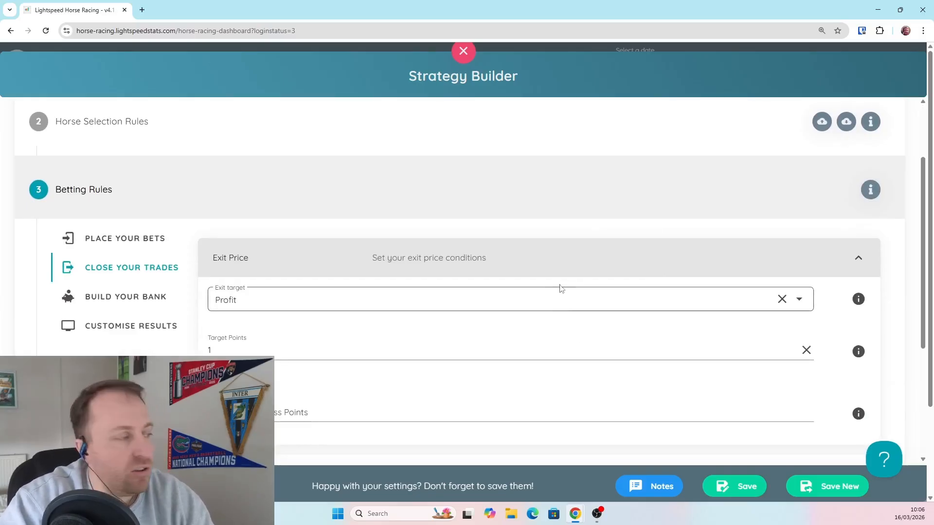
- In the Horse Selection Rules, set the Betfair Starting Price comparison's multiplier to 1.5 and its past-form requirement to 80% of the last 10 runs
{"action": "left_click", "coordinate": [341, 146]}
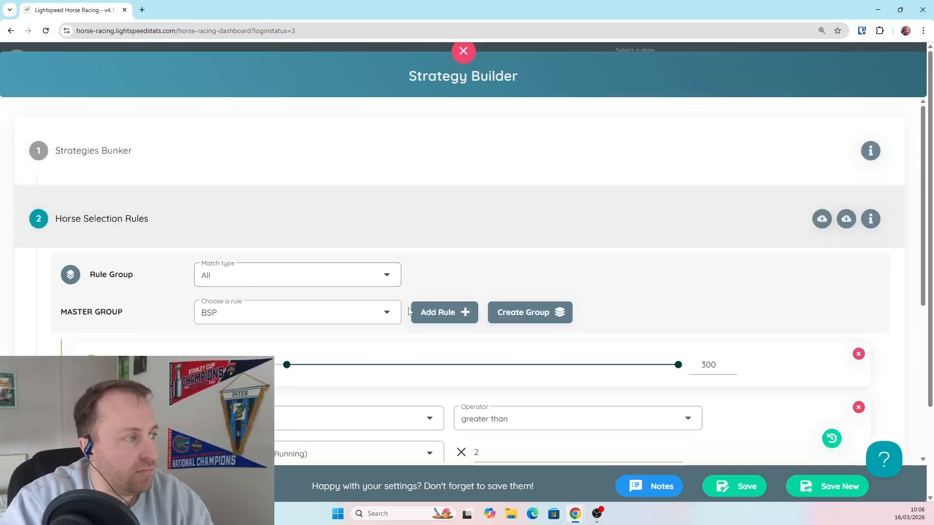
{"action": "scroll", "coordinate": [413, 292], "scroll_direction": "down", "scroll_amount": 2}
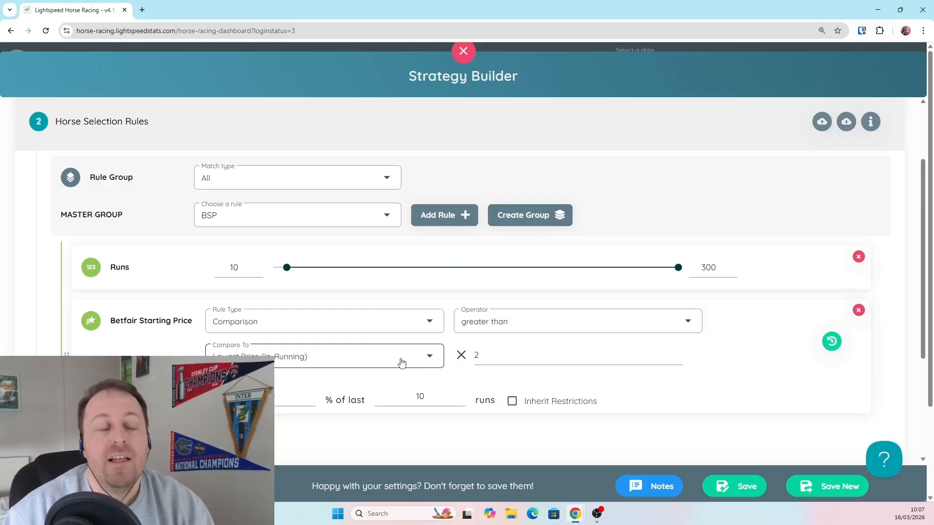
{"action": "left_click", "coordinate": [507, 359]}
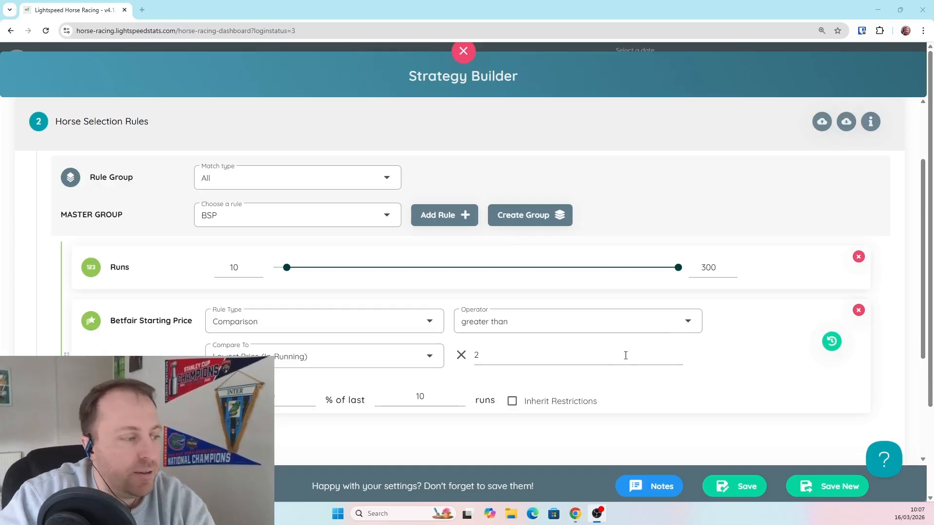
{"action": "left_click", "coordinate": [581, 359]}
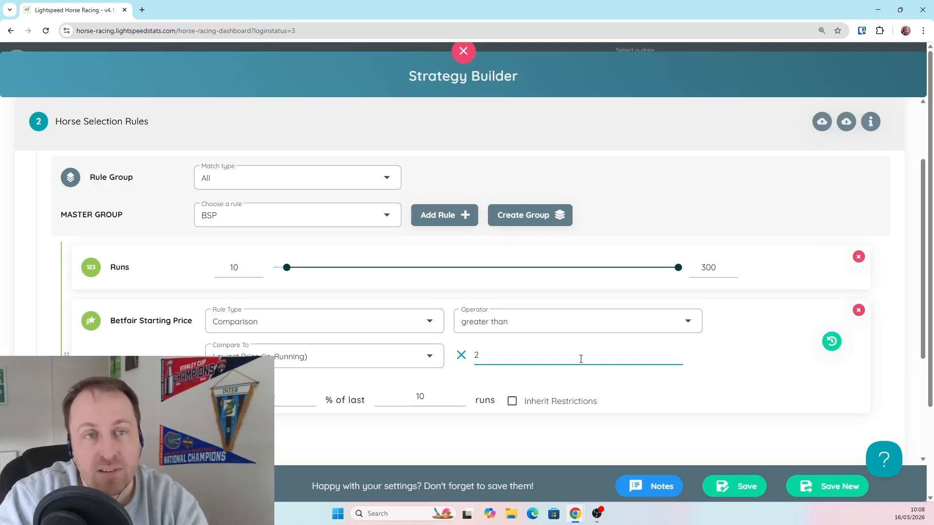
{"action": "key", "text": "BackSpace"}
{"action": "type", "text": "1"}
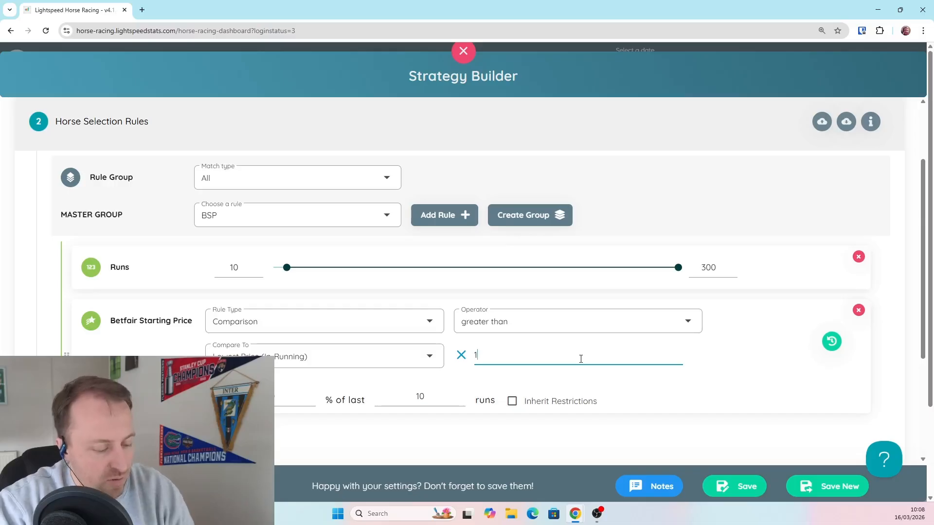
{"action": "type", "text": ".5"}
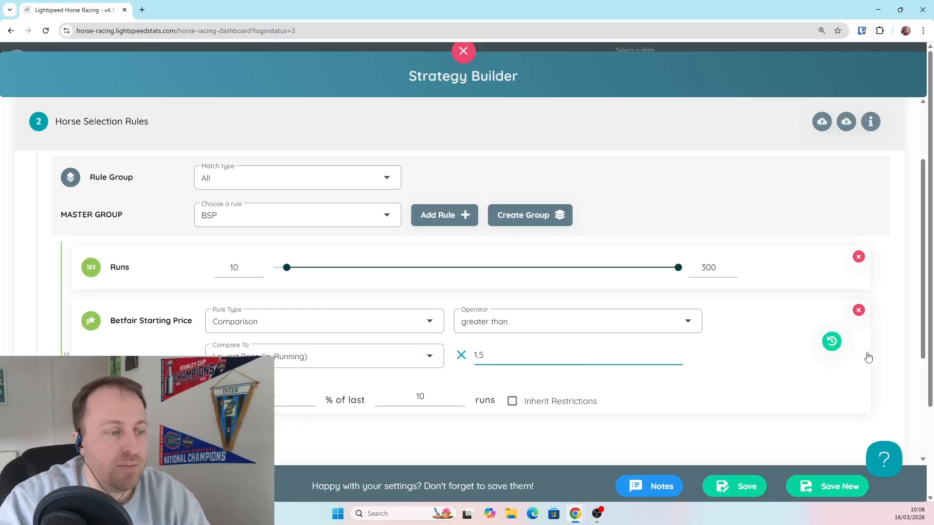
{"action": "left_click", "coordinate": [885, 347]}
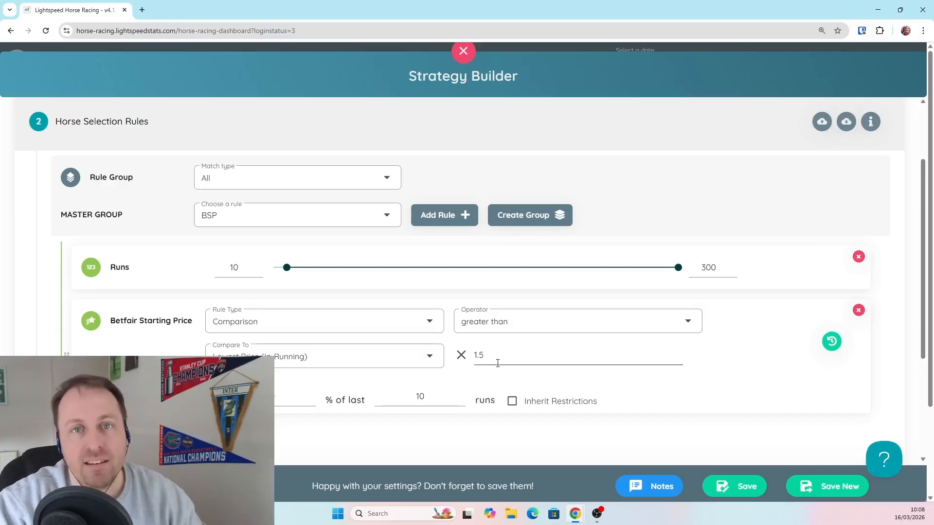
{"action": "left_click", "coordinate": [276, 398]}
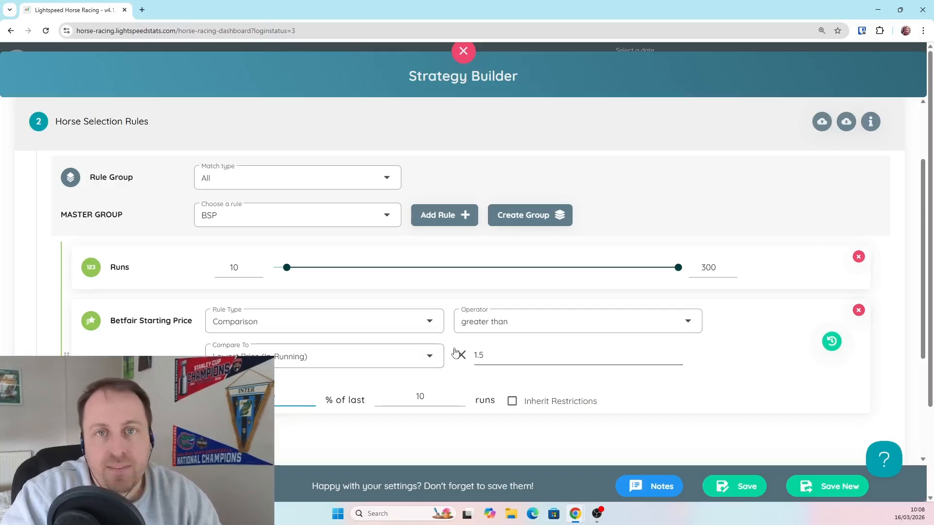
{"action": "scroll", "coordinate": [455, 353], "scroll_direction": "down", "scroll_amount": 1}
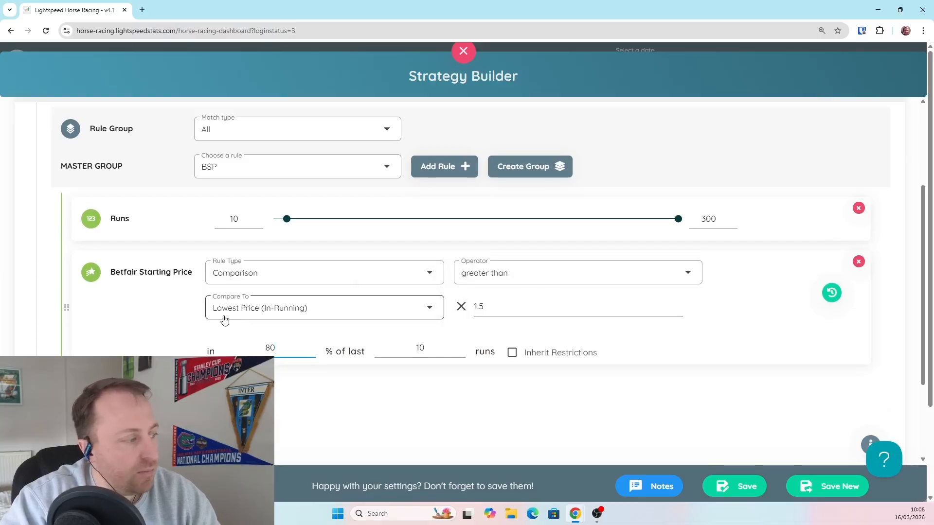
- In the Betting Rules' exit price conditions, keep the Profit exit target and set its target points to 0.5
{"action": "left_click", "coordinate": [195, 444]}
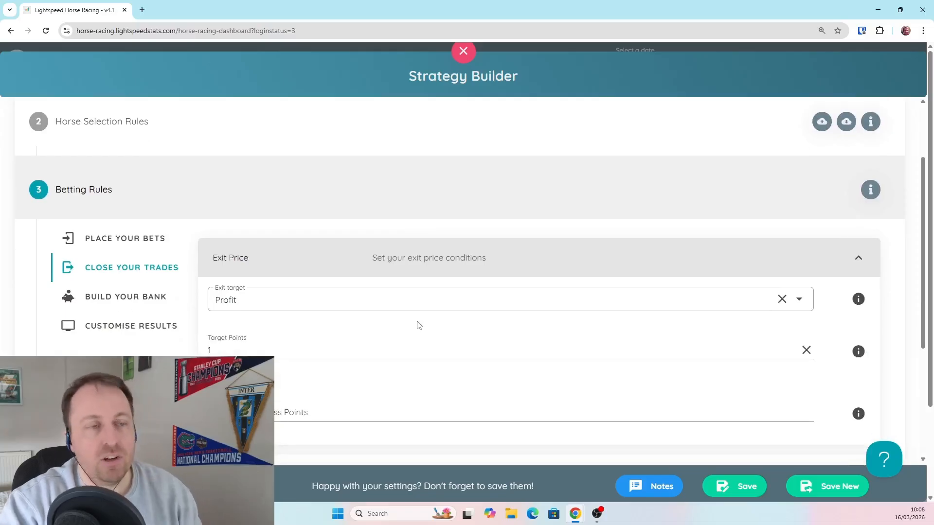
{"action": "double_click", "coordinate": [273, 349]}
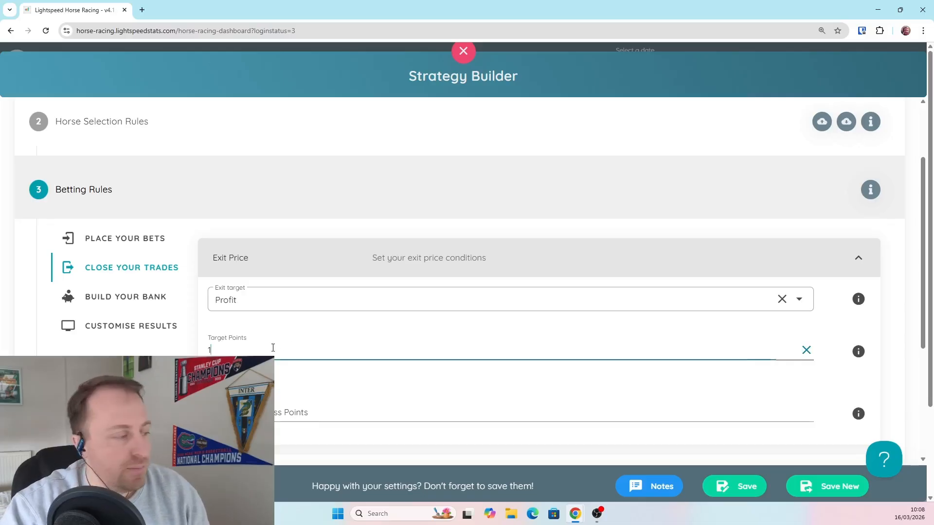
{"action": "left_click", "coordinate": [292, 309]}
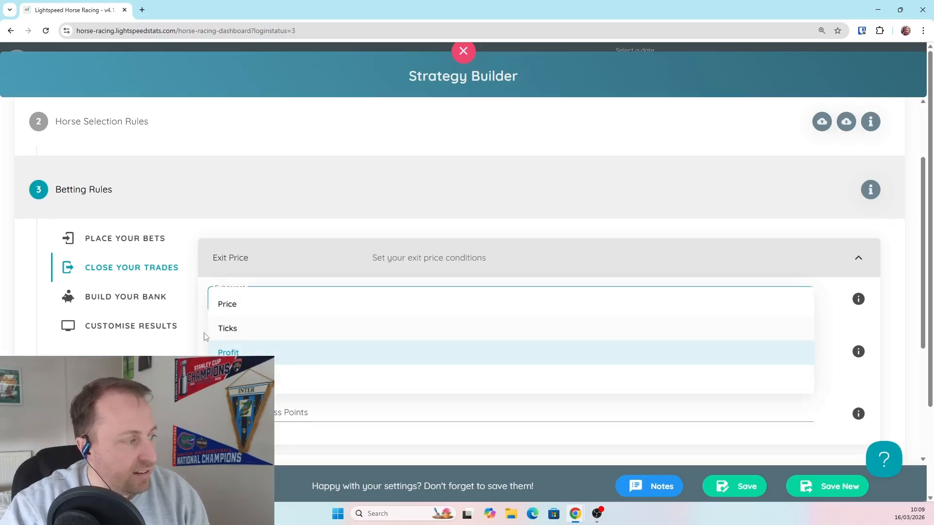
{"action": "left_click", "coordinate": [228, 347]}
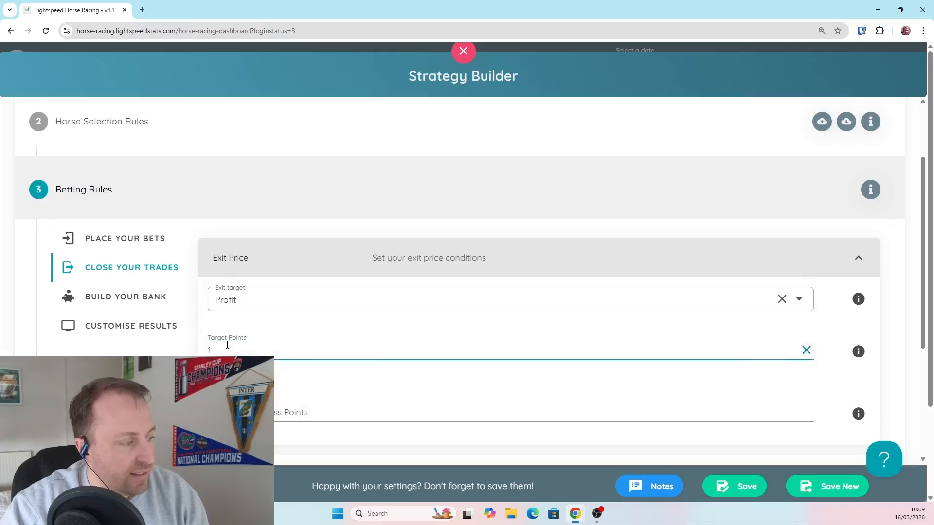
{"action": "double_click", "coordinate": [227, 346]}
{"action": "type", "text": "0."}
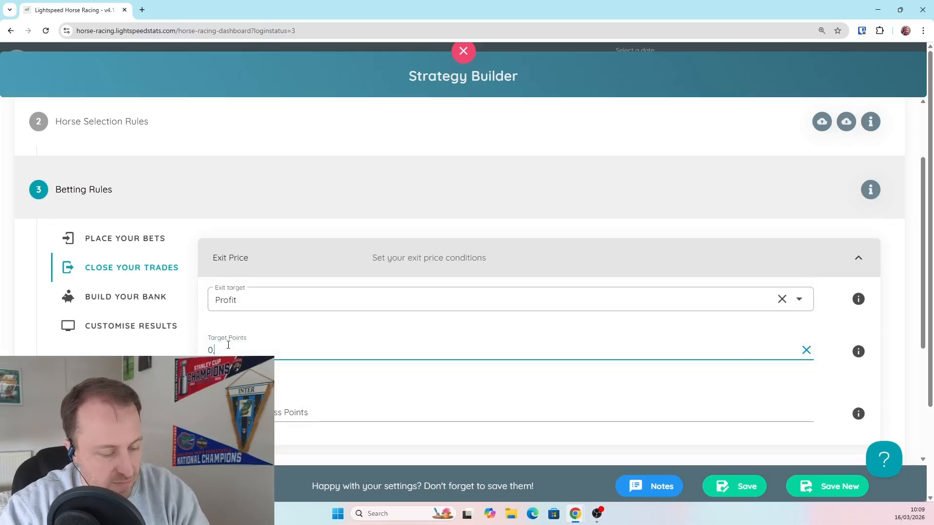
{"action": "type", "text": "5"}
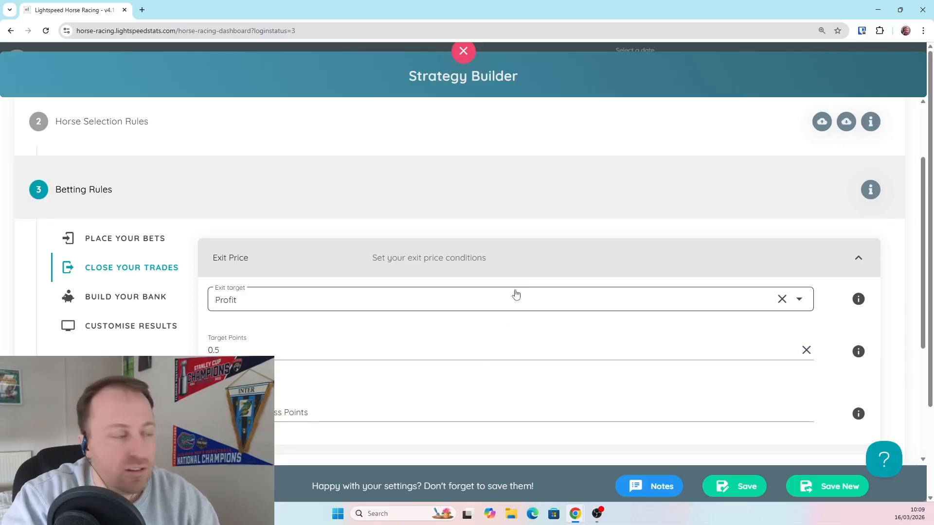
- Look over the Close Your Trades settings, including the optional stop loss, the exit time and the option to run the strategy
{"action": "scroll", "coordinate": [474, 311], "scroll_direction": "down", "scroll_amount": 1}
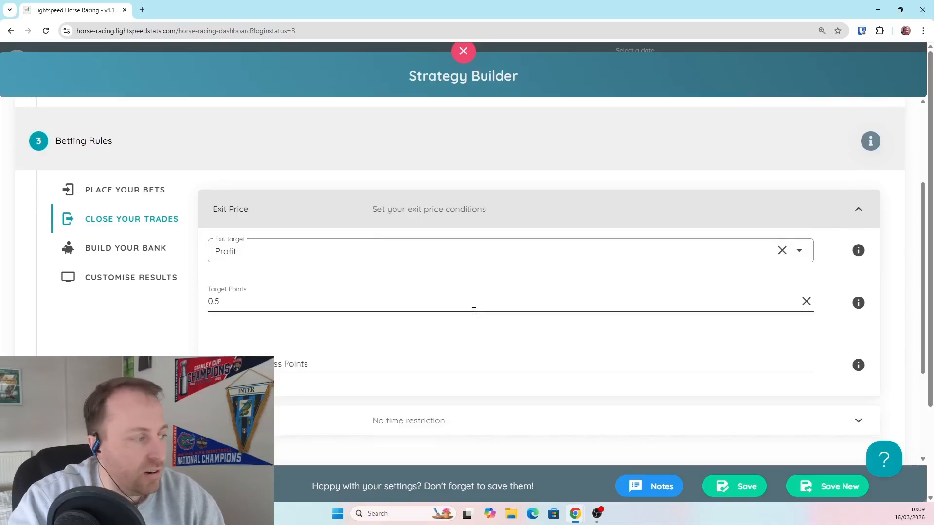
{"action": "scroll", "coordinate": [474, 311], "scroll_direction": "up", "scroll_amount": 2}
{"action": "scroll", "coordinate": [476, 314], "scroll_direction": "down", "scroll_amount": 3}
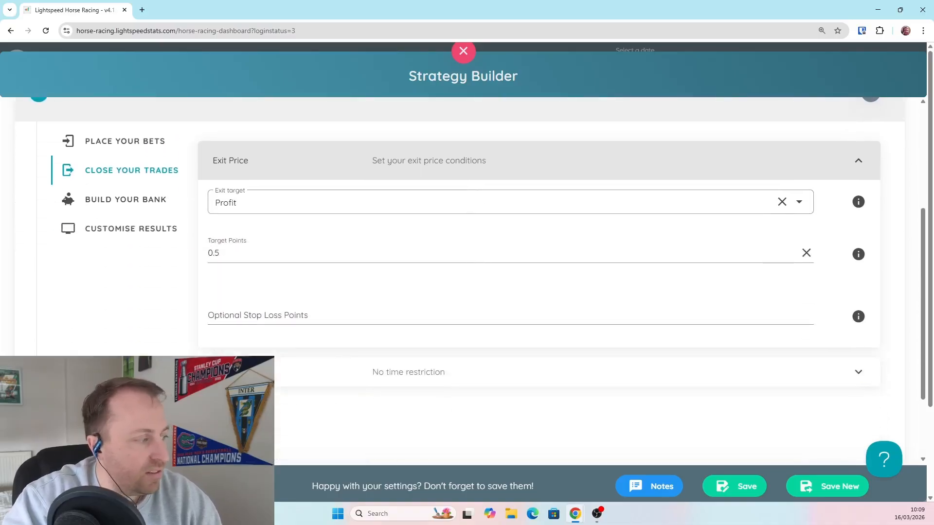
{"action": "scroll", "coordinate": [94, 317], "scroll_direction": "down", "scroll_amount": 2}
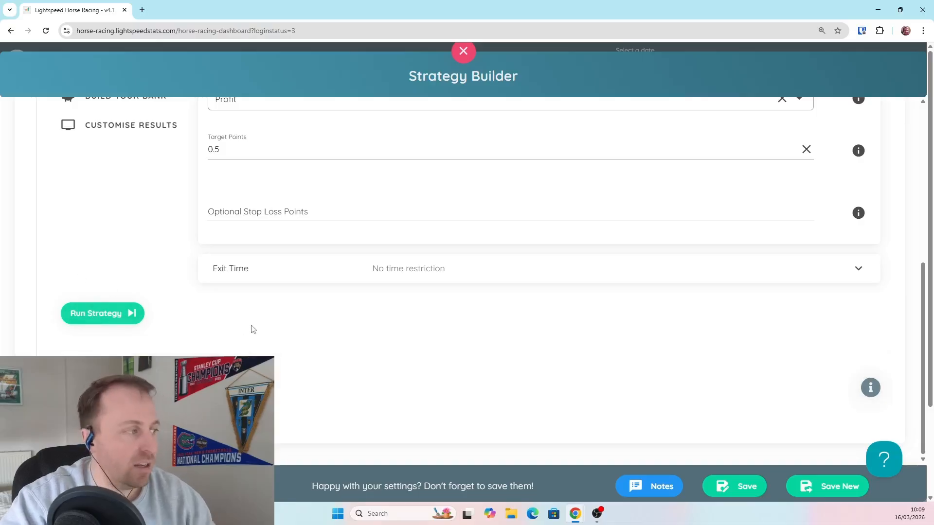
{"action": "scroll", "coordinate": [253, 335], "scroll_direction": "up", "scroll_amount": 5}
{"action": "scroll", "coordinate": [251, 337], "scroll_direction": "up", "scroll_amount": 1}
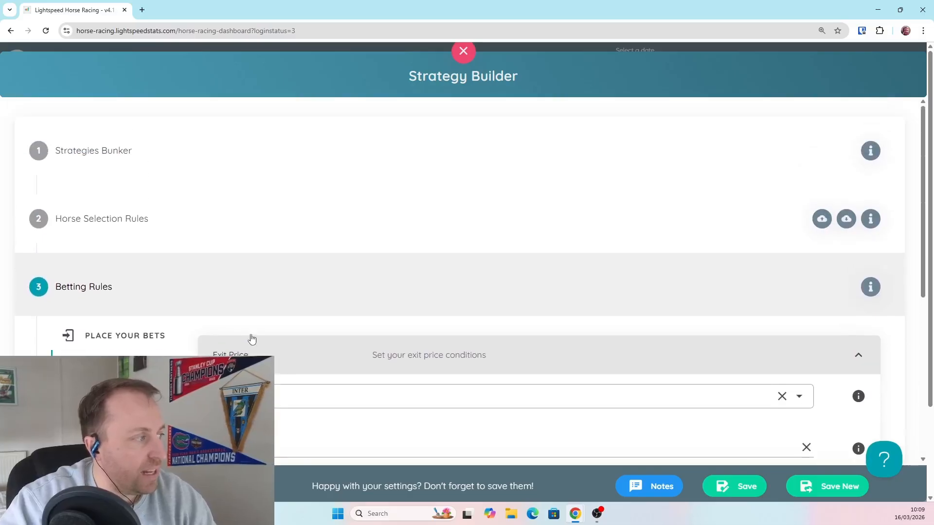
{"action": "scroll", "coordinate": [252, 338], "scroll_direction": "down", "scroll_amount": 5}
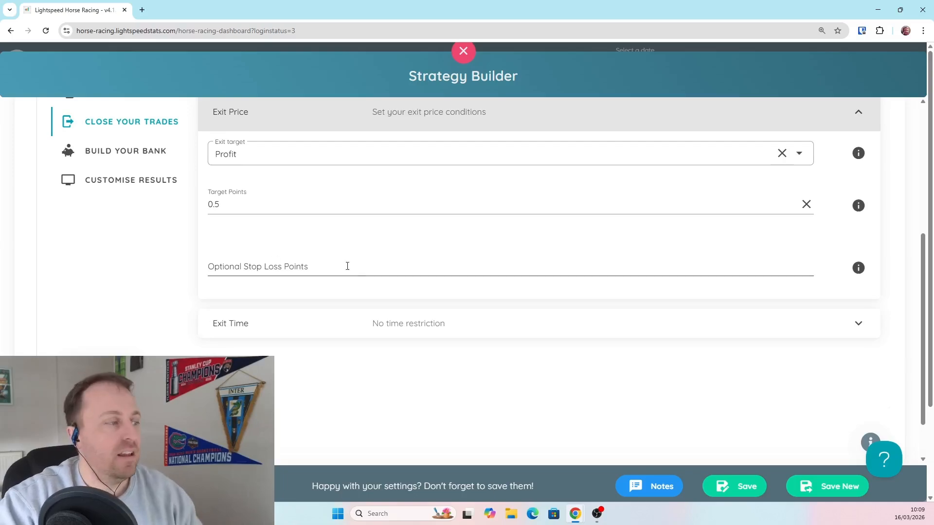
{"action": "scroll", "coordinate": [366, 287], "scroll_direction": "up", "scroll_amount": 5}
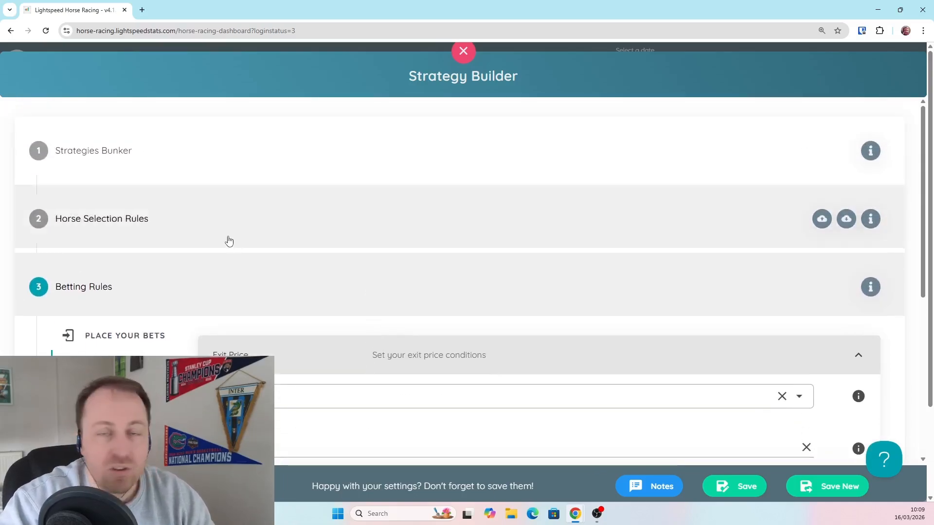
- In the Horse Selection Rules, set the Betfair Starting Price comparison's multiplier of the lowest in-running price to 3
{"action": "left_click", "coordinate": [229, 241]}
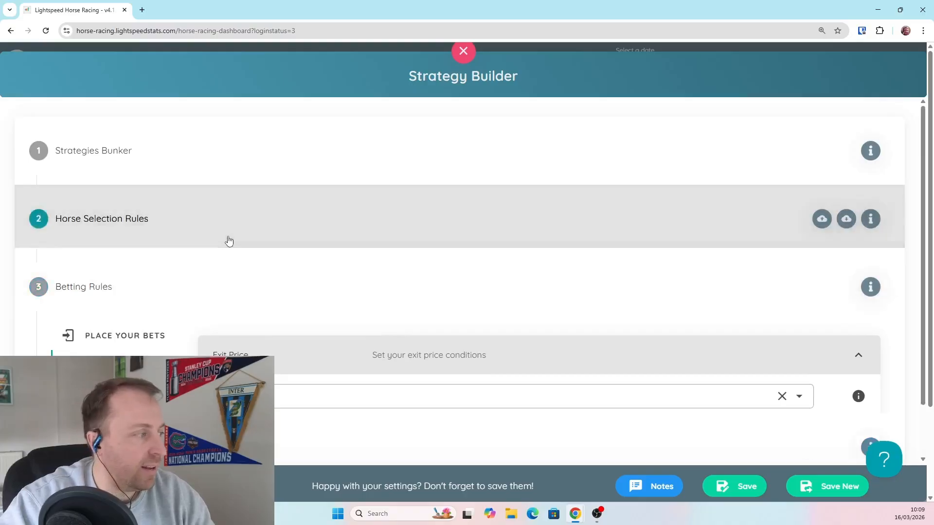
{"action": "scroll", "coordinate": [652, 368], "scroll_direction": "down", "scroll_amount": 3}
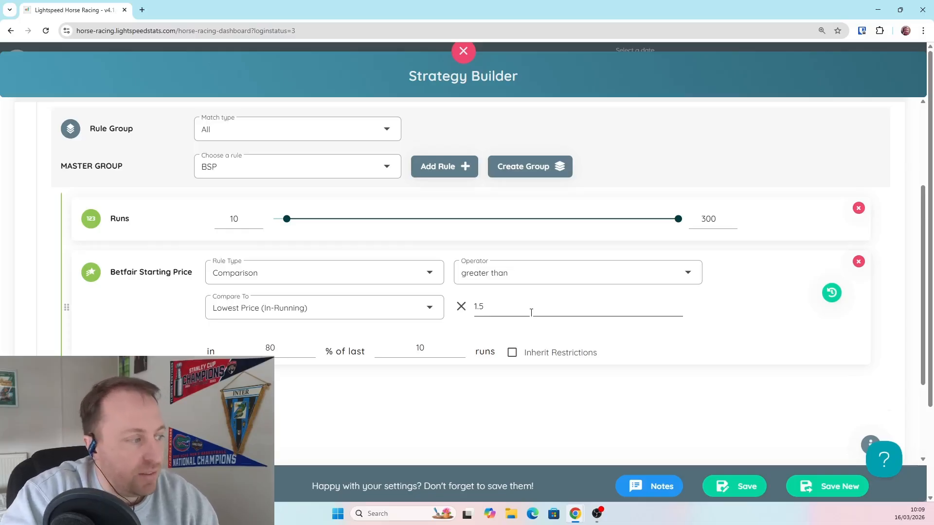
{"action": "double_click", "coordinate": [532, 312]}
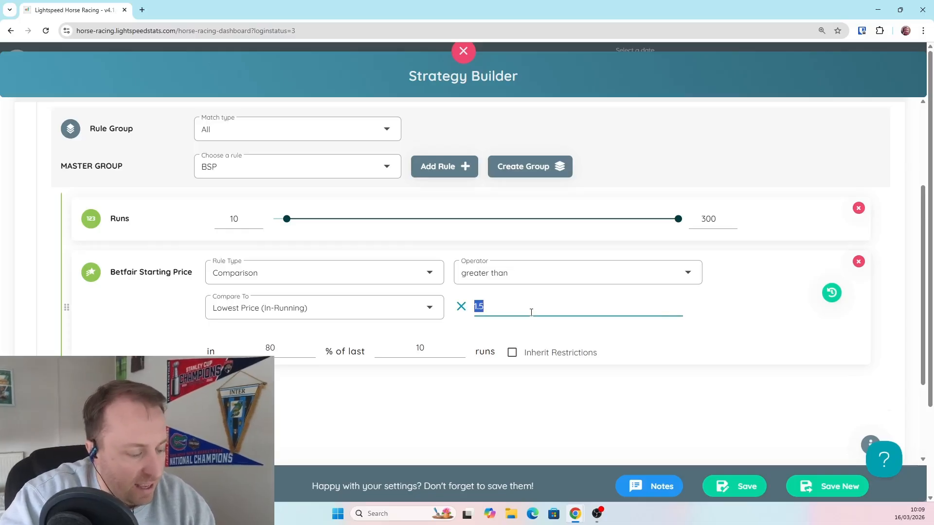
{"action": "type", "text": "3"}
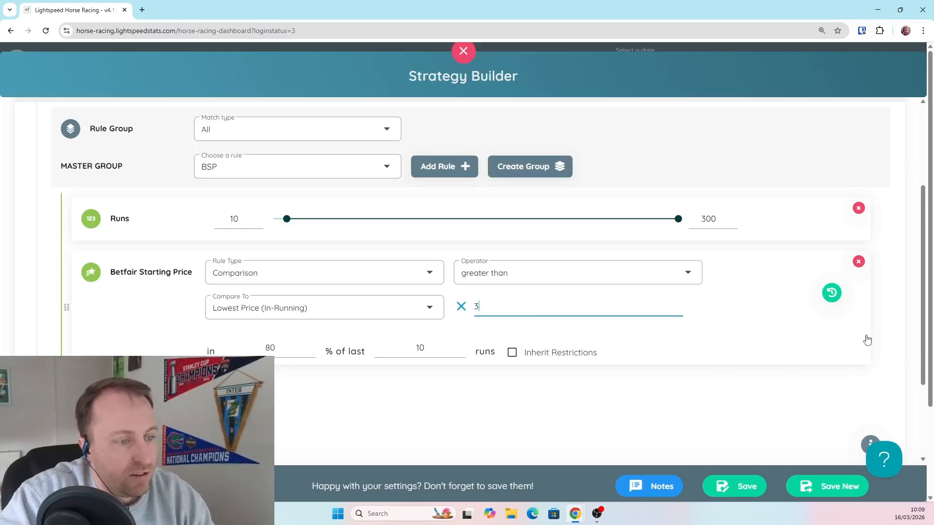
{"action": "left_click", "coordinate": [890, 325]}
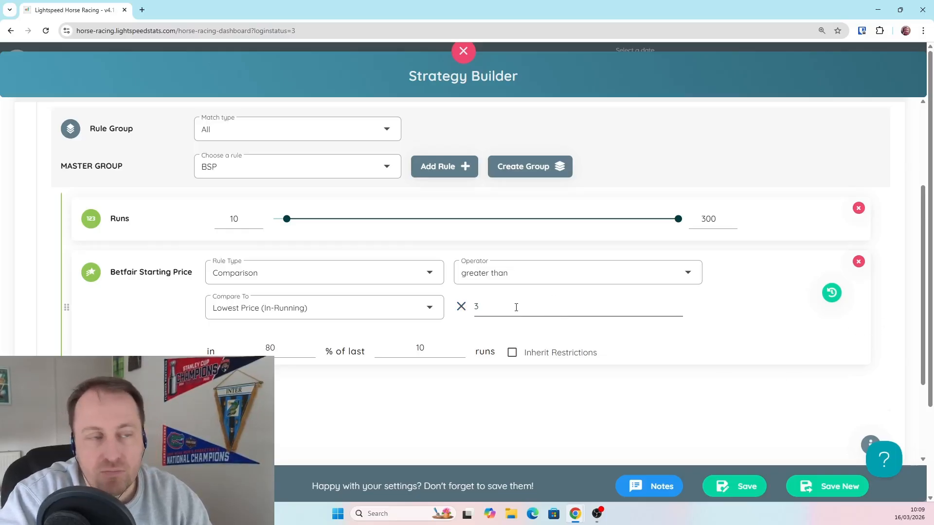
{"action": "left_click", "coordinate": [253, 437]}
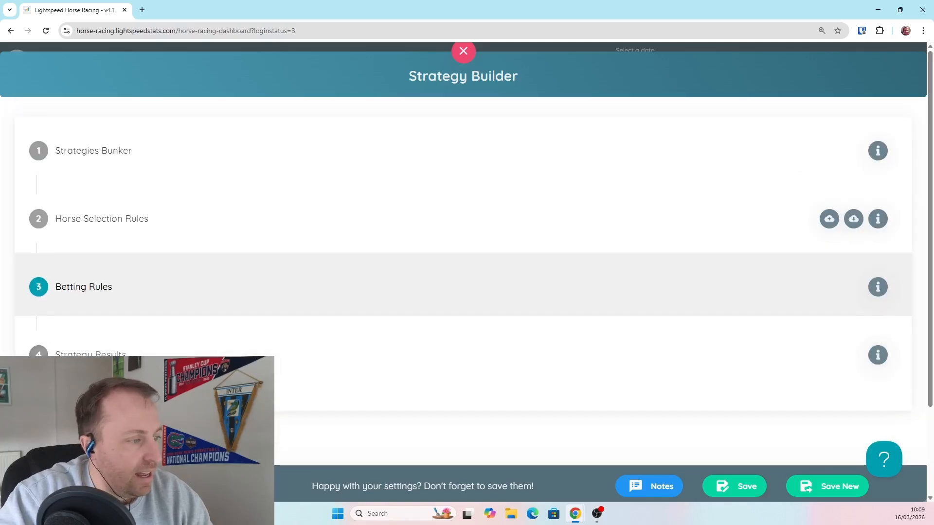
- Set the Betfair Starting Price comparison's past-form requirement to 40% of the last 10 runs in the Horse Selection Rules
{"action": "left_click", "coordinate": [254, 228]}
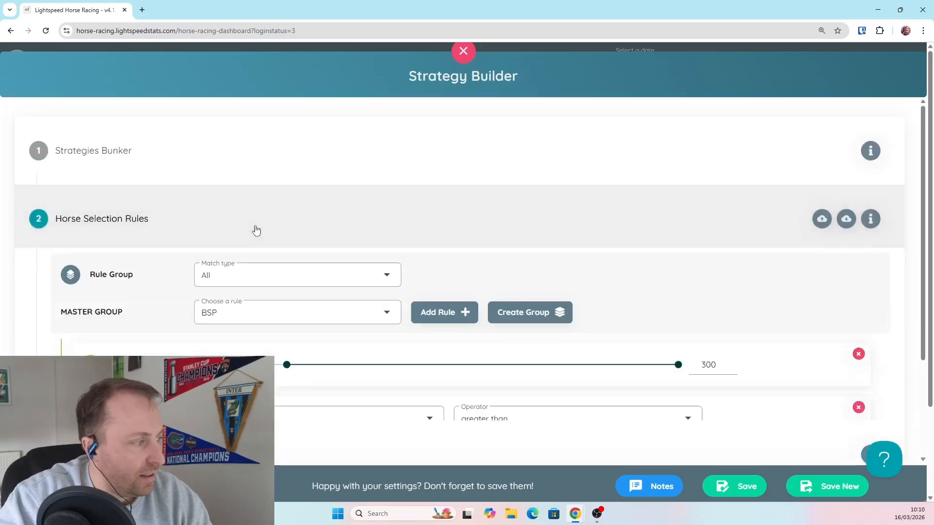
{"action": "scroll", "coordinate": [319, 412], "scroll_direction": "down", "scroll_amount": 2}
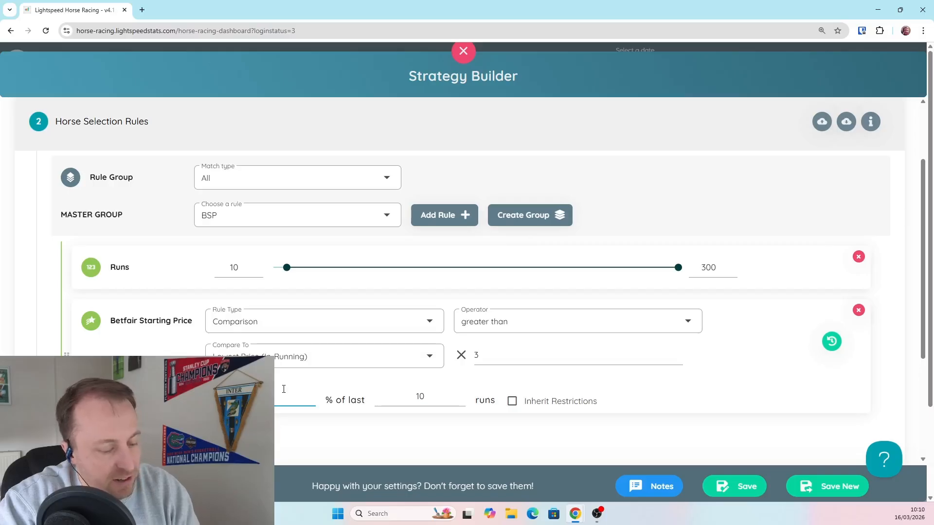
{"action": "left_click", "coordinate": [244, 433]}
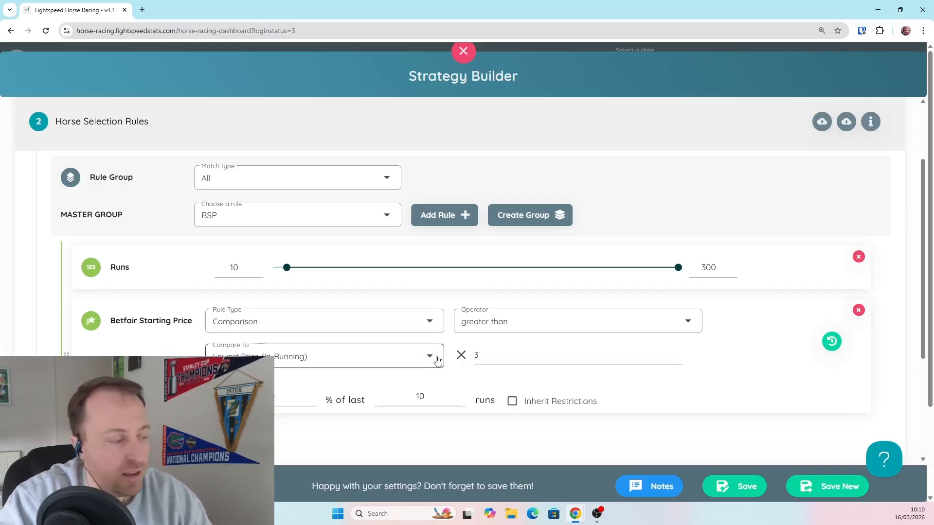
{"action": "scroll", "coordinate": [438, 360], "scroll_direction": "down", "scroll_amount": 1}
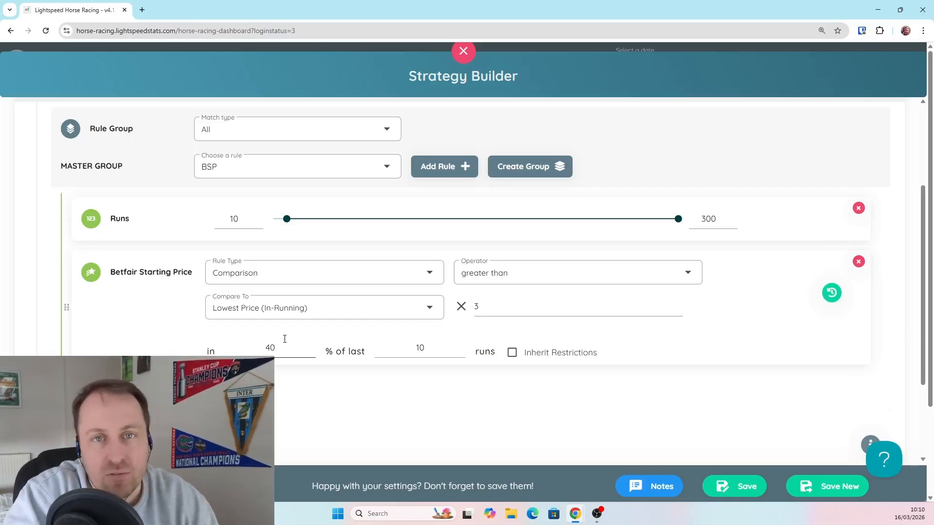
- In the Betting Rules' exit price conditions, set the Profit exit's target points to 2
{"action": "left_click", "coordinate": [504, 432]}
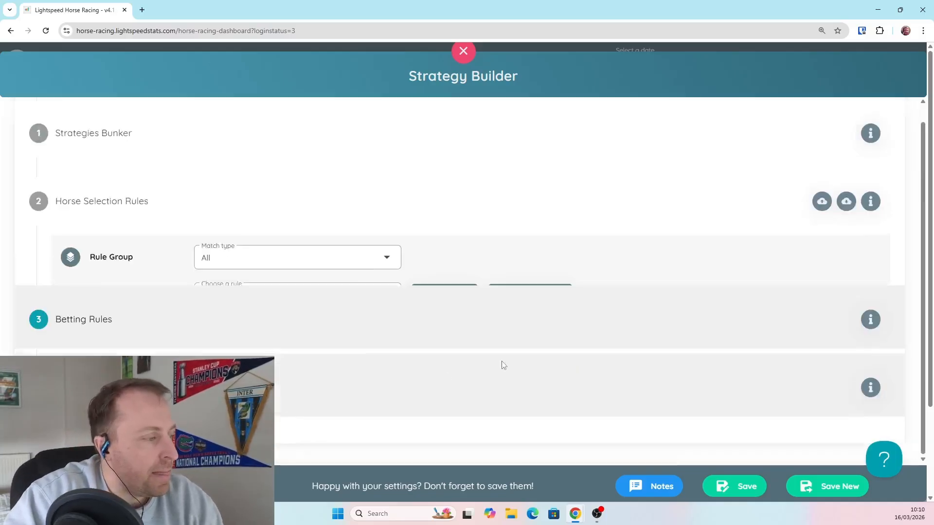
{"action": "scroll", "coordinate": [468, 273], "scroll_direction": "down", "scroll_amount": 3}
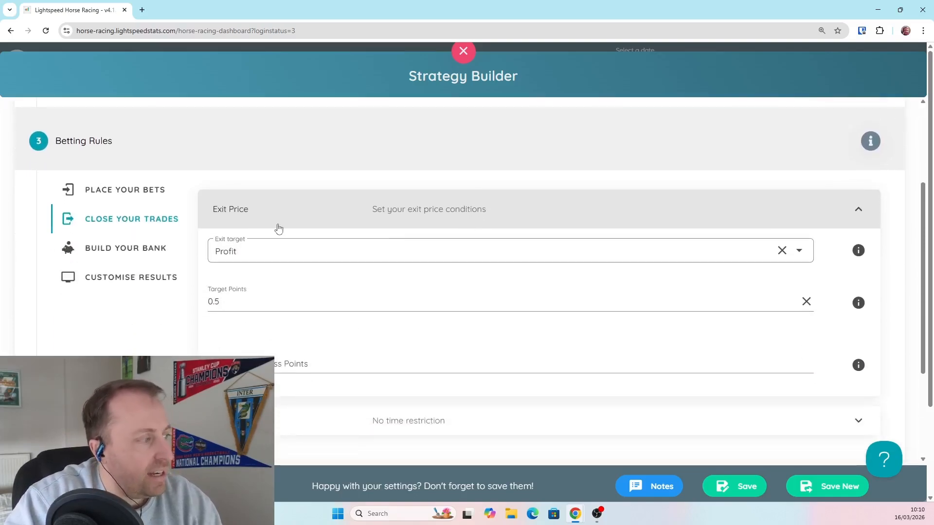
{"action": "left_click", "coordinate": [261, 304]}
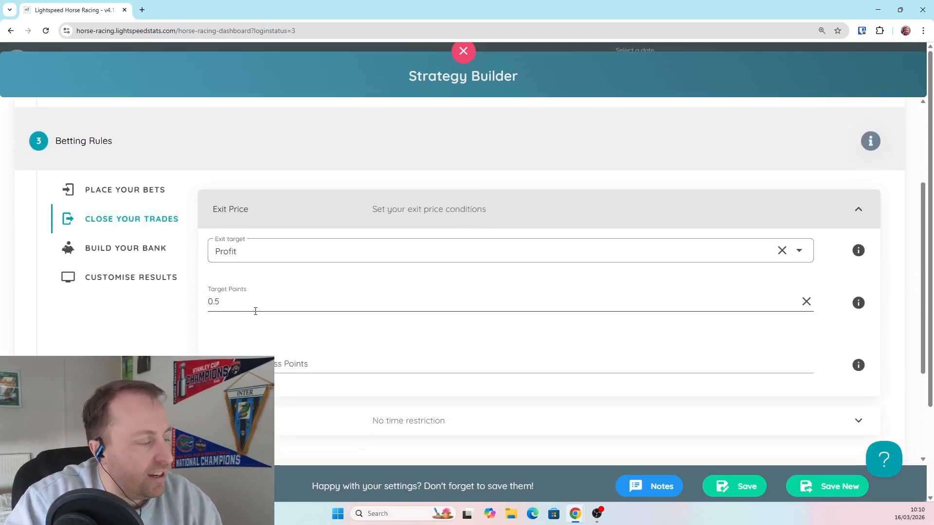
{"action": "double_click", "coordinate": [210, 303]}
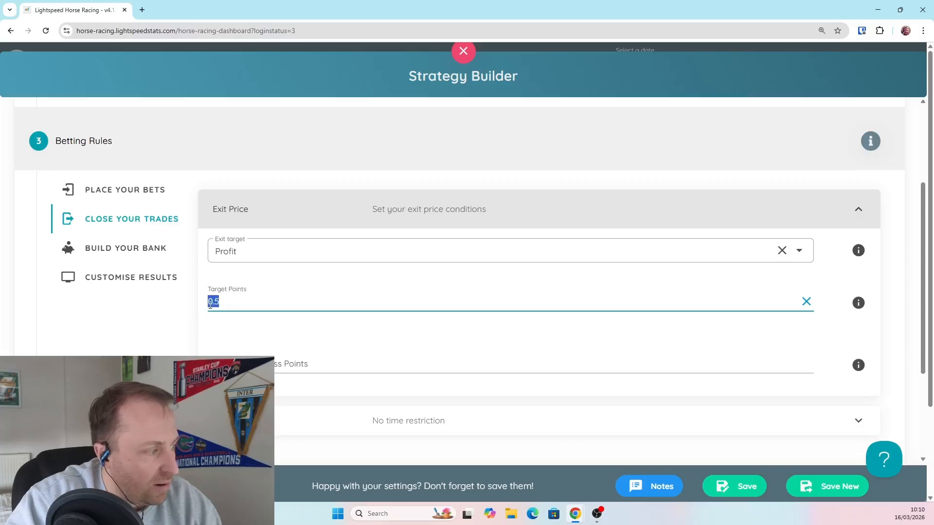
{"action": "type", "text": "2"}
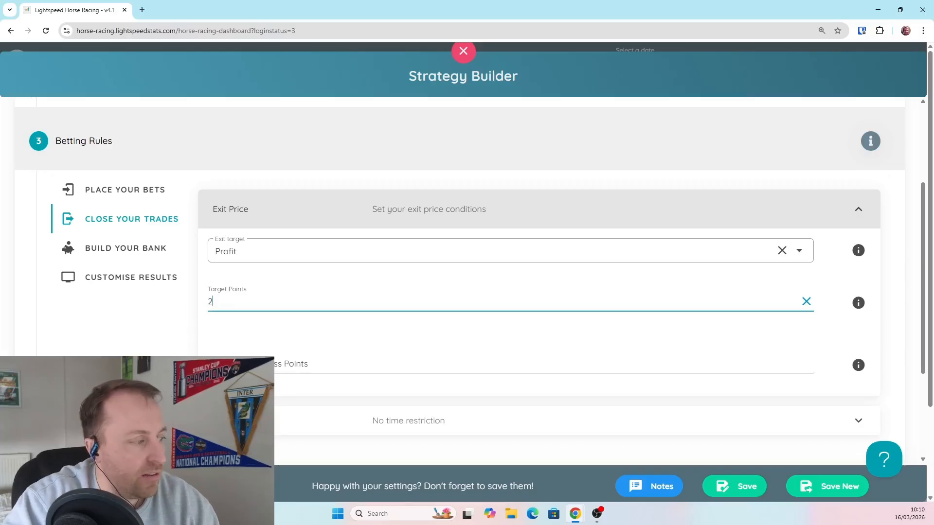
{"action": "scroll", "coordinate": [236, 350], "scroll_direction": "down", "scroll_amount": 3}
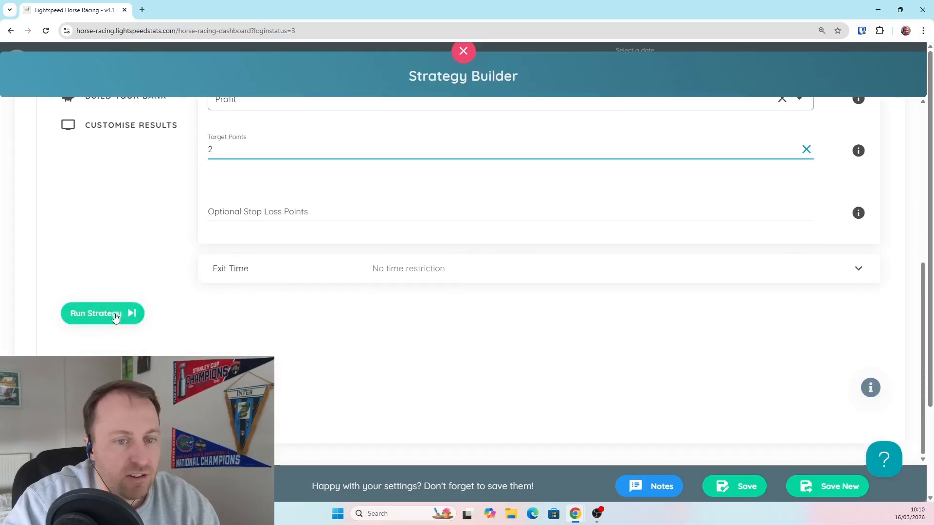
{"action": "scroll", "coordinate": [235, 223], "scroll_direction": "up", "scroll_amount": 1}
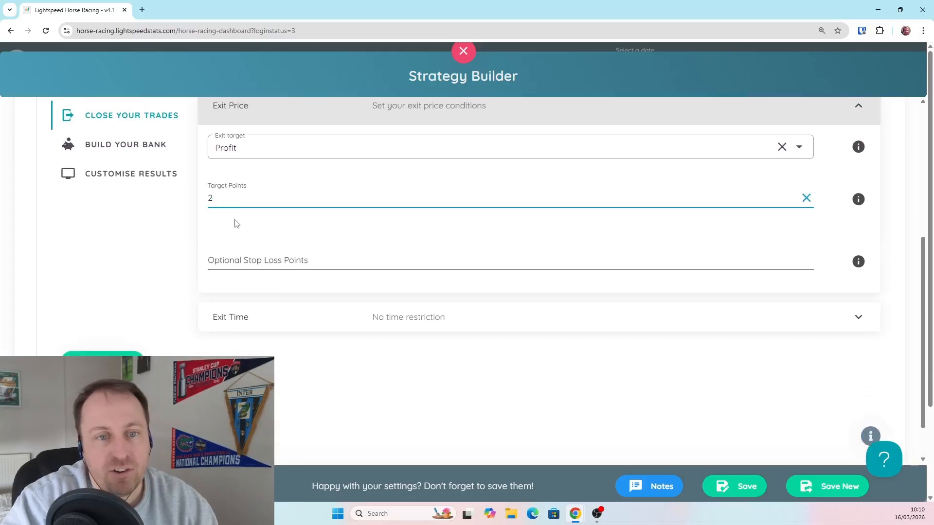
{"action": "scroll", "coordinate": [236, 223], "scroll_direction": "down", "scroll_amount": 1}
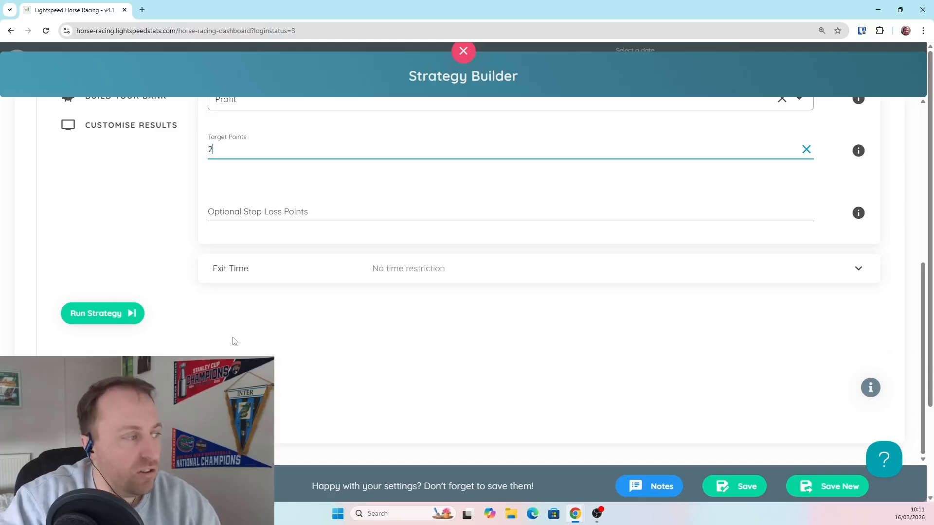
- Return to the Horse Selection Rules and set the Betfair Starting Price comparison's multiplier to 1.25
{"action": "scroll", "coordinate": [418, 246], "scroll_direction": "up", "scroll_amount": 2}
{"action": "scroll", "coordinate": [418, 243], "scroll_direction": "up", "scroll_amount": 4}
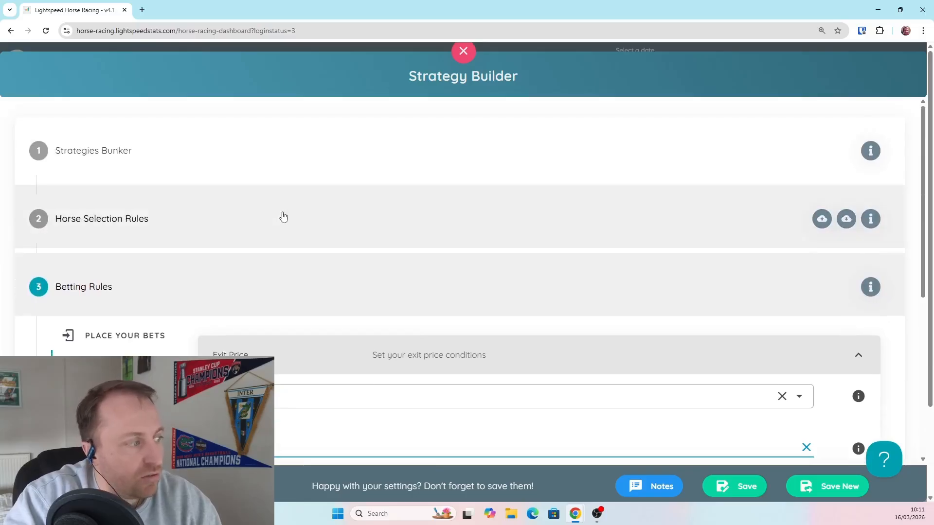
{"action": "left_click", "coordinate": [438, 227]}
{"action": "scroll", "coordinate": [598, 277], "scroll_direction": "down", "scroll_amount": 2}
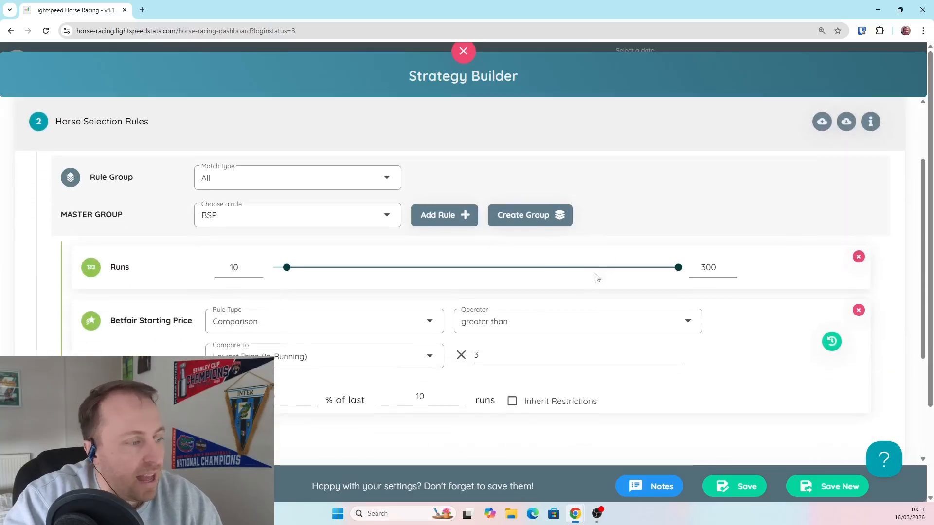
{"action": "double_click", "coordinate": [507, 353]}
{"action": "type", "text": "1"}
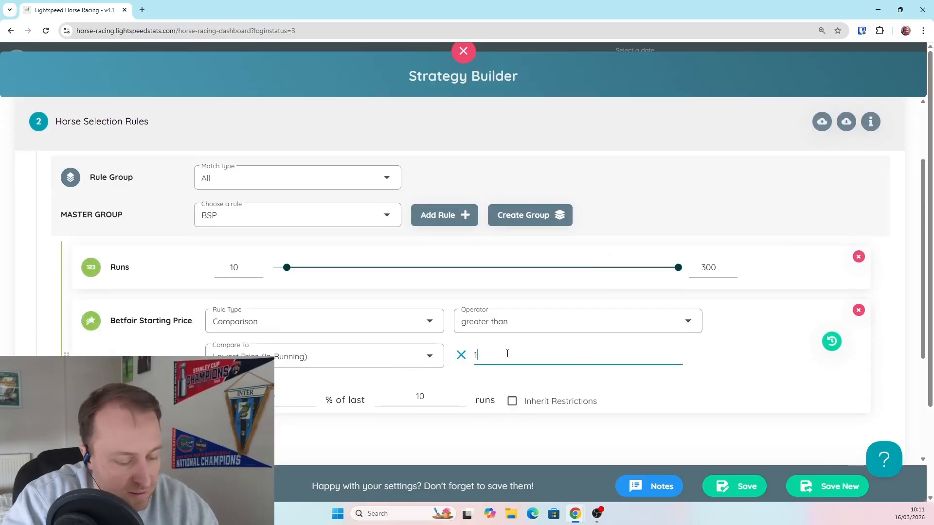
{"action": "type", "text": ".25"}
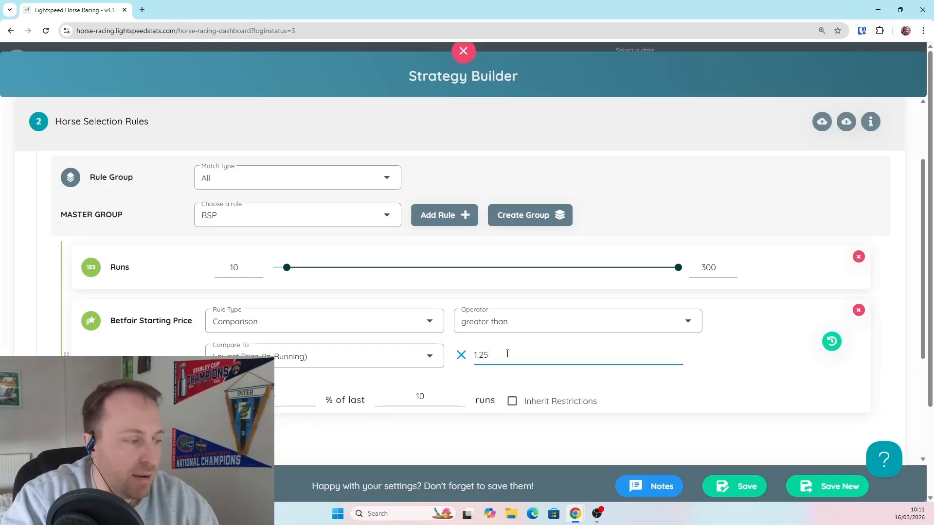
- Replace the Betfair Starting Price comparison's multiplier with 4
{"action": "key", "text": "BackSpace"}
{"action": "key", "text": "BackSpace"}
{"action": "key", "text": "BackSpace"}
{"action": "key", "text": "BackSpace"}
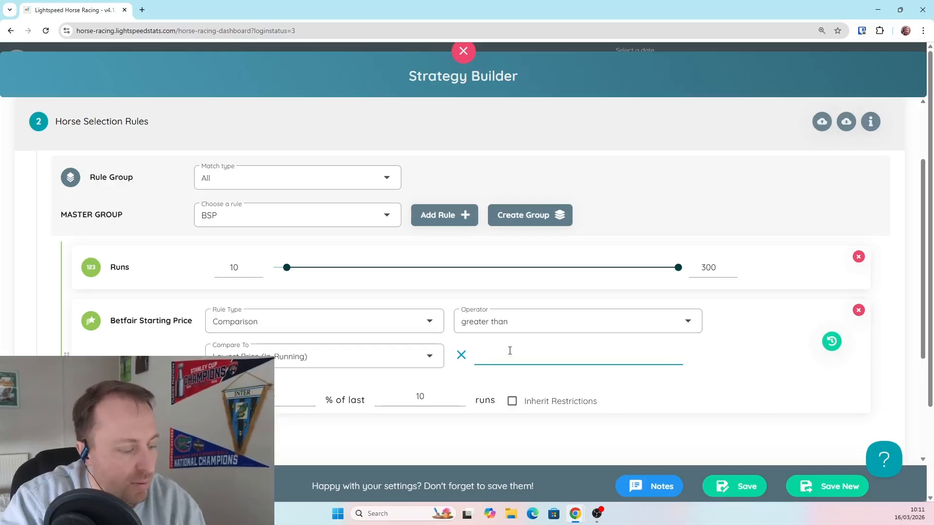
{"action": "type", "text": "4"}
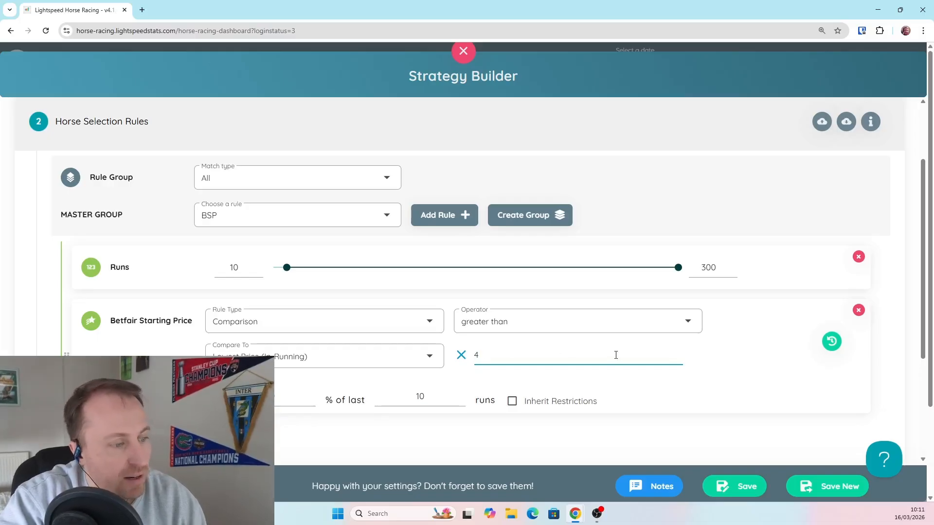